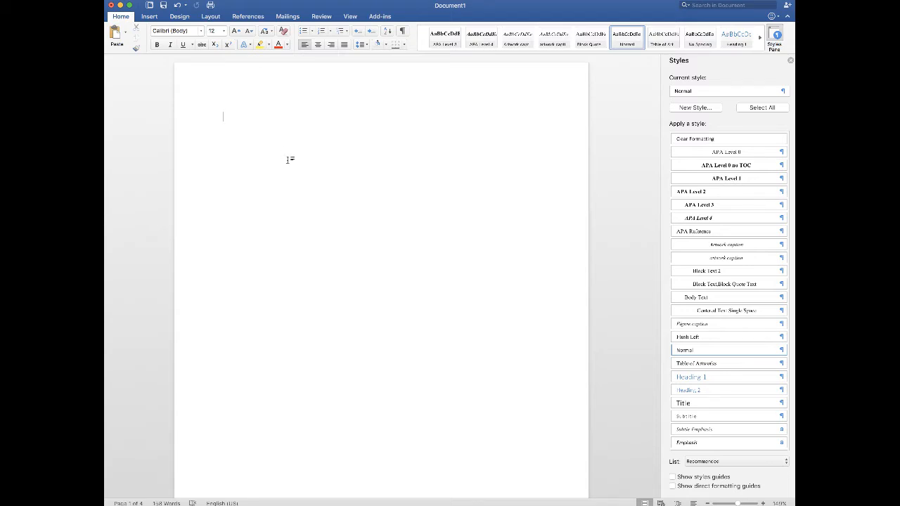
# Step: Look through the document from the blank first page to the Imagination and Creativity sections, examining their headings and body text
pyautogui.scroll(-5, 290, 160)
pyautogui.scroll(5, 290, 160)
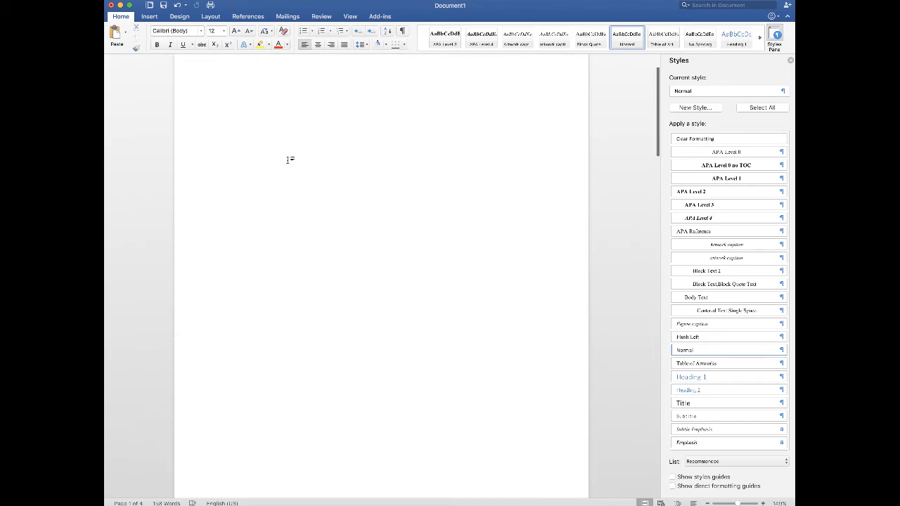
pyautogui.scroll(-5, 290, 160)
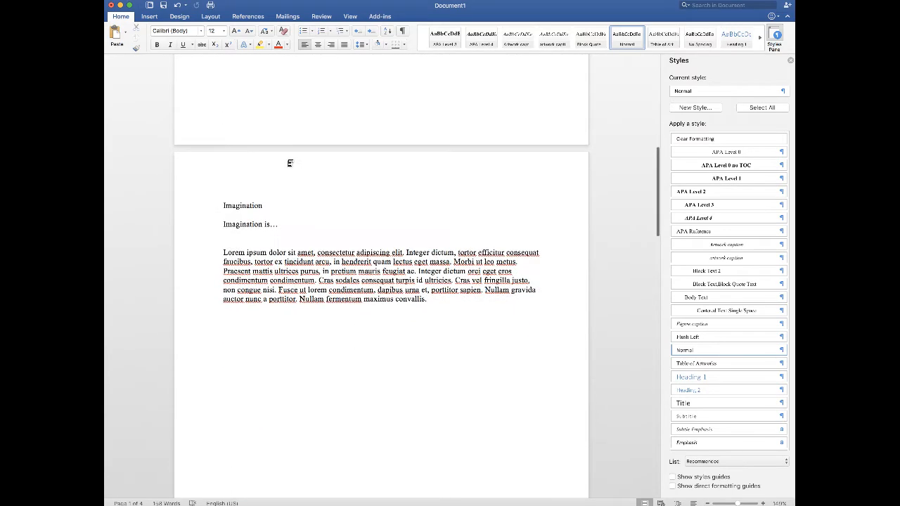
pyautogui.scroll(-2, 289, 163)
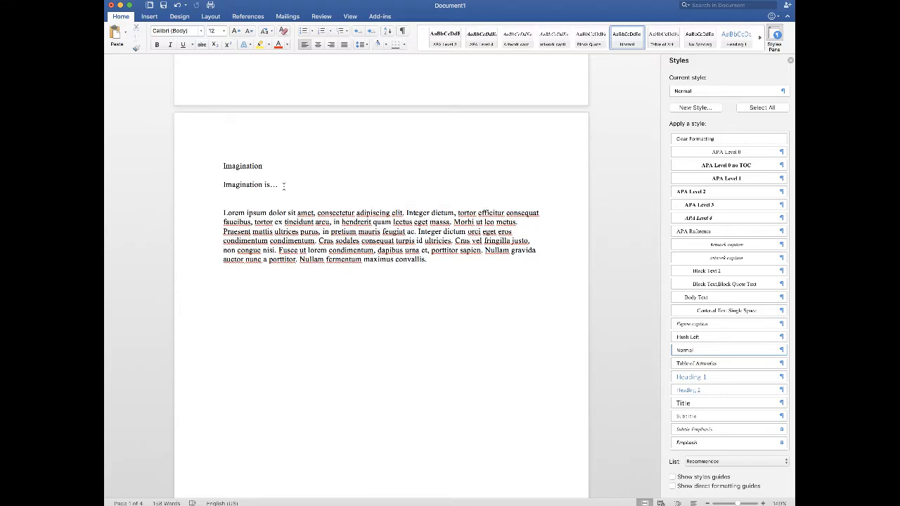
pyautogui.scroll(-8, 283, 185)
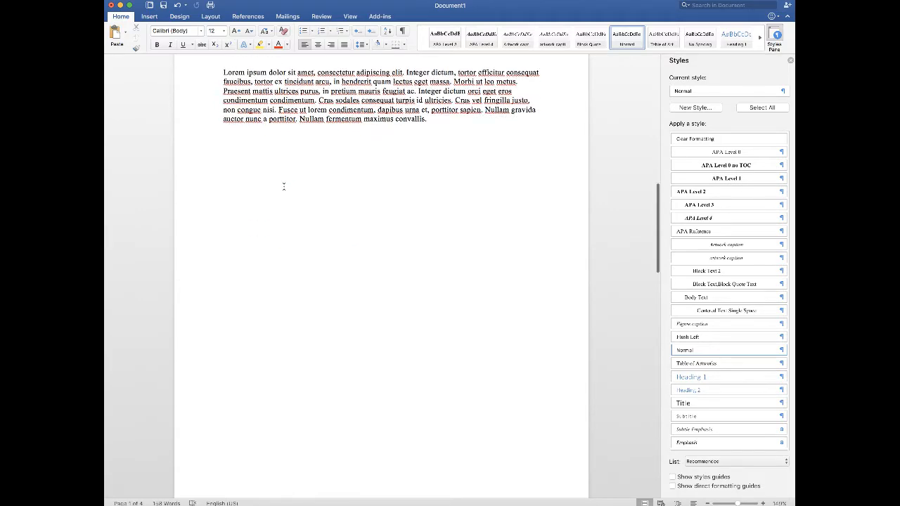
pyautogui.scroll(4, 283, 185)
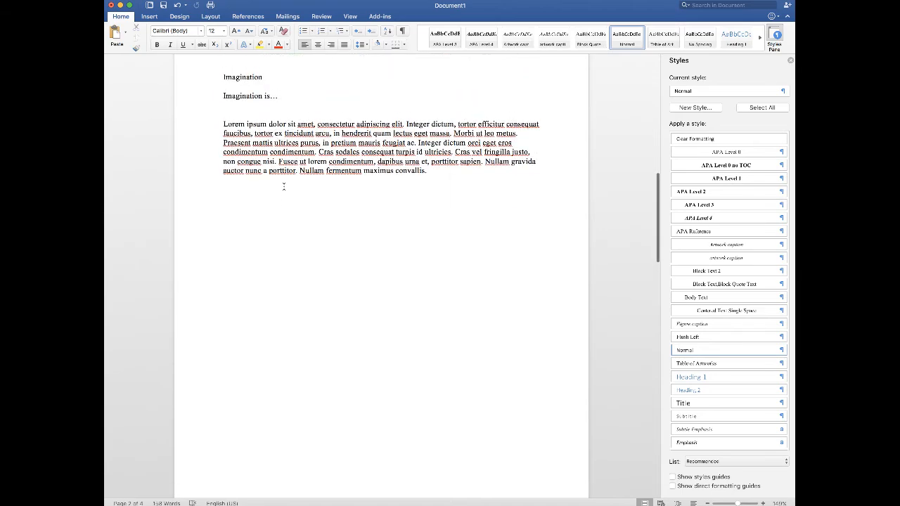
pyautogui.scroll(-12, 283, 185)
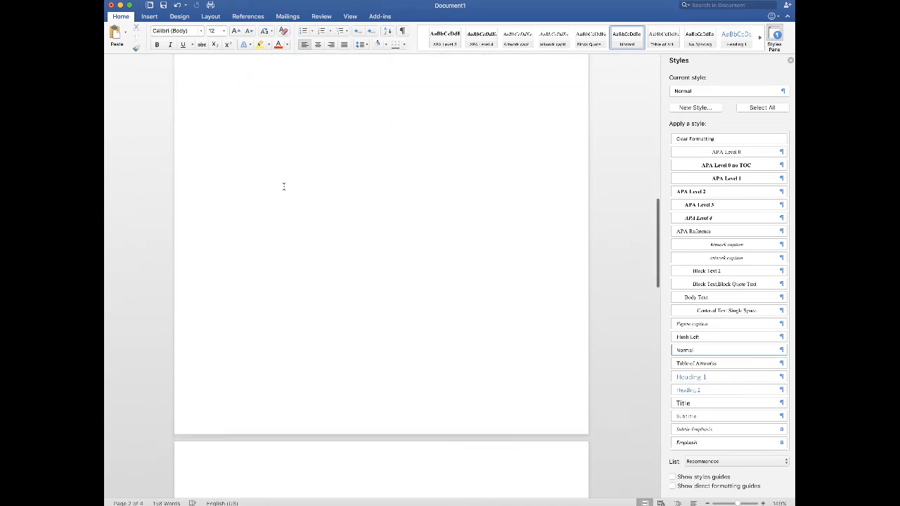
pyautogui.scroll(5, 284, 186)
pyautogui.scroll(-12, 283, 185)
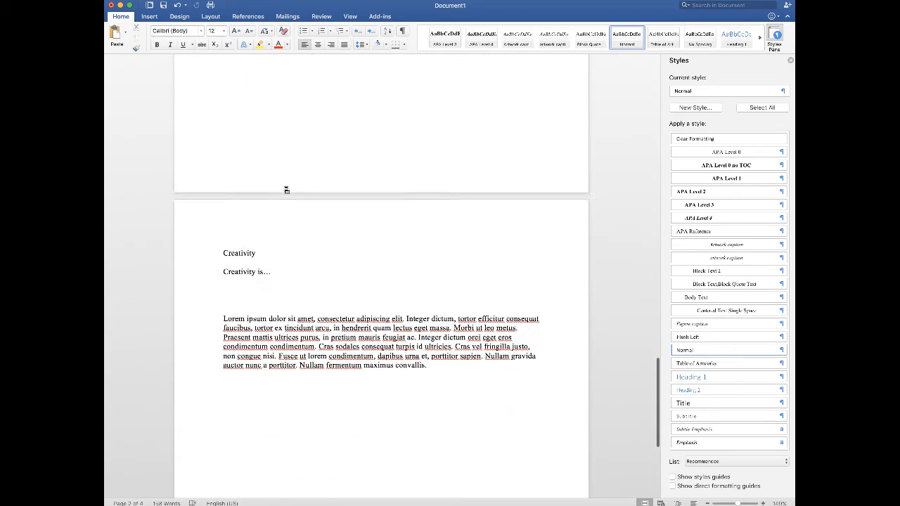
pyautogui.scroll(9, 283, 186)
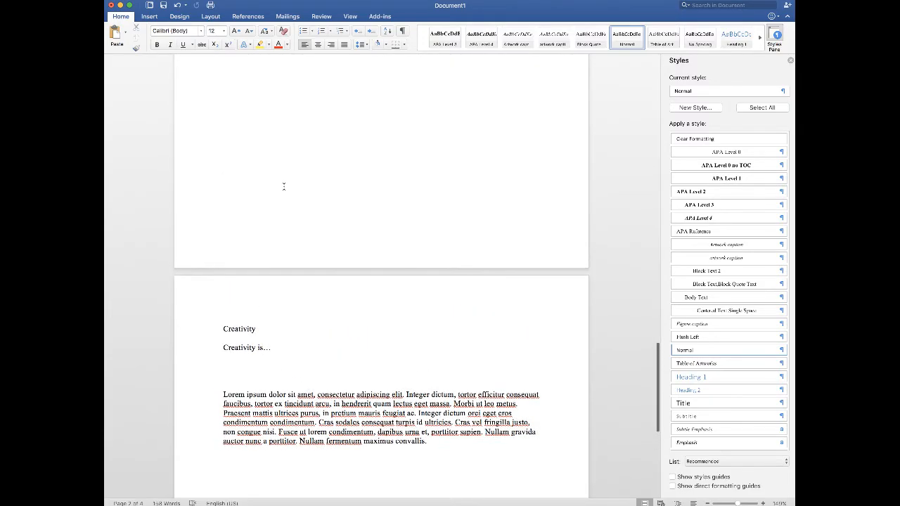
pyautogui.scroll(-2, 283, 186)
pyautogui.scroll(-13, 283, 185)
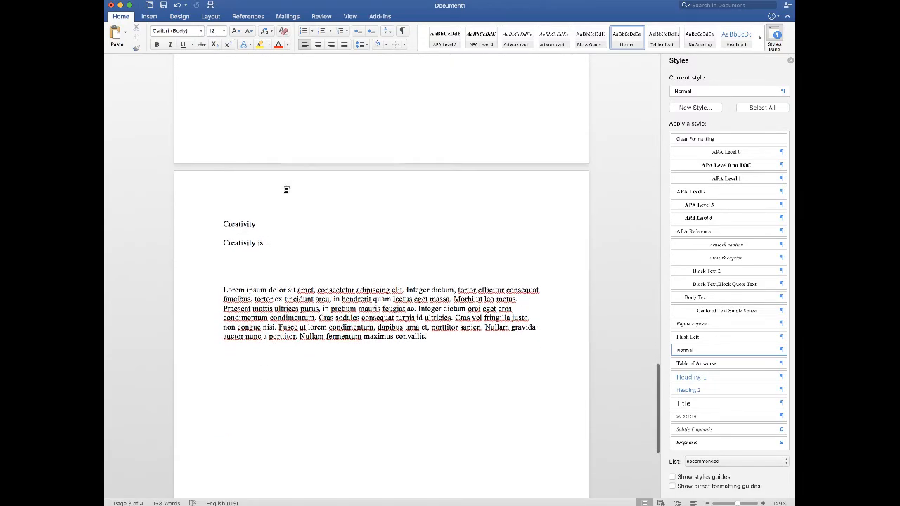
pyautogui.scroll(5, 284, 185)
pyautogui.scroll(20, 283, 186)
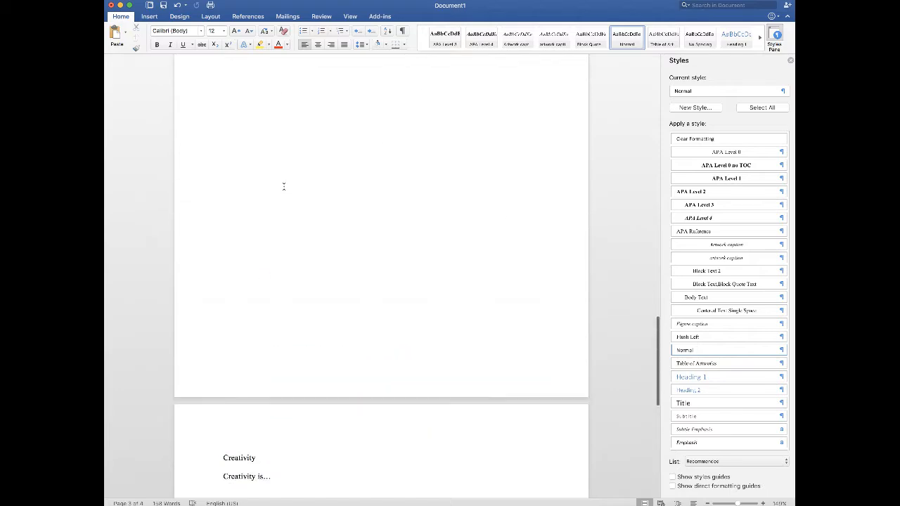
pyautogui.scroll(2, 286, 185)
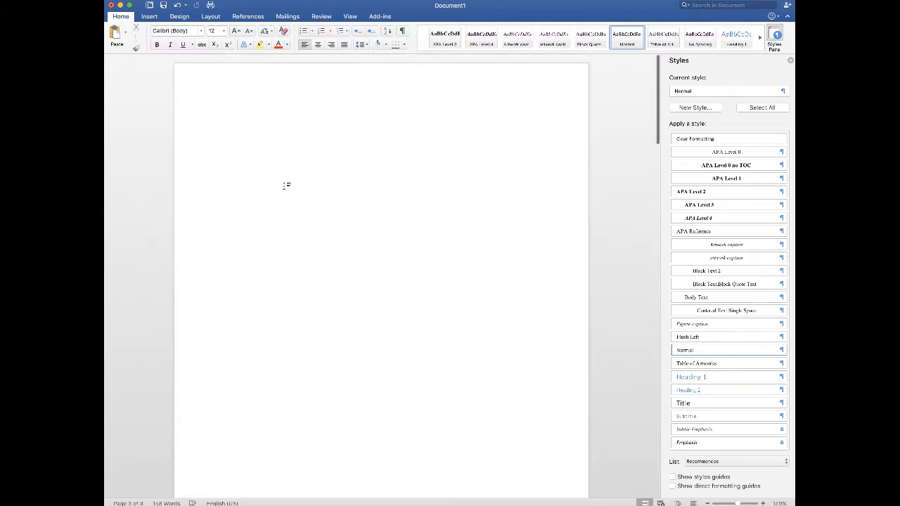
pyautogui.scroll(-10, 286, 186)
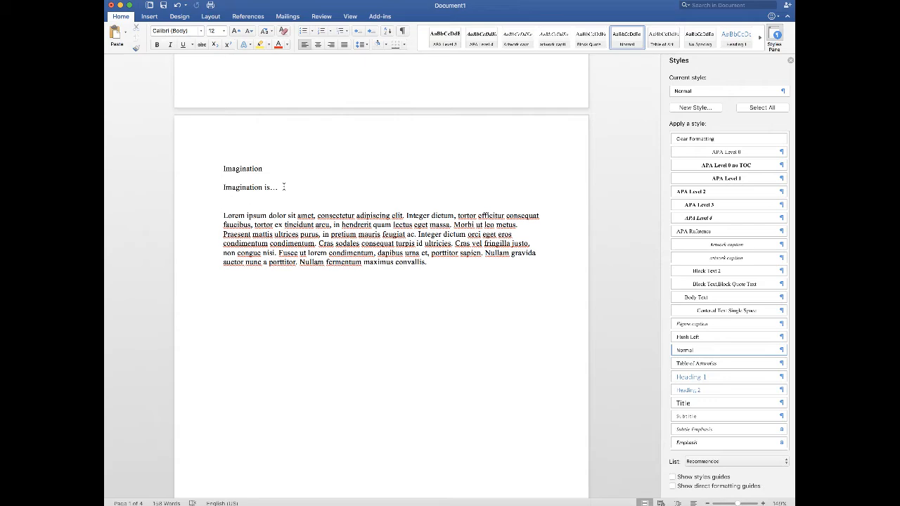
pyautogui.scroll(5, 283, 187)
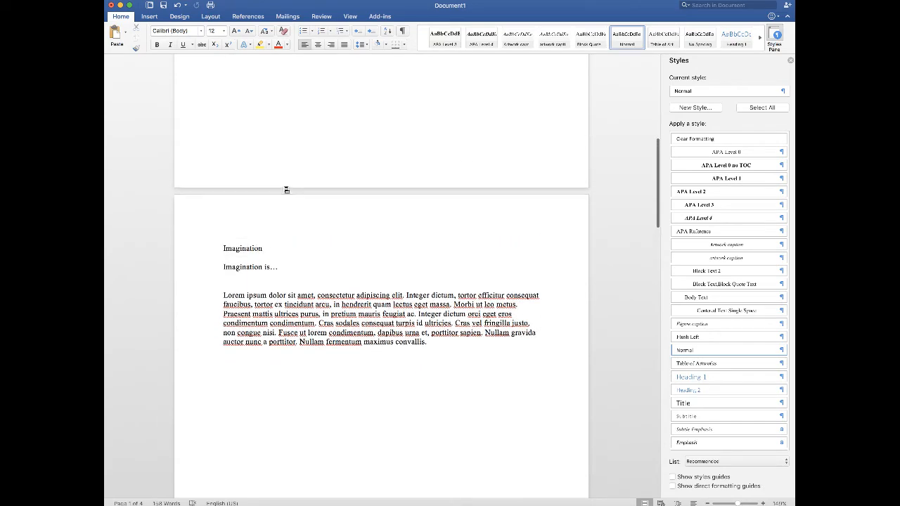
pyautogui.scroll(-3, 286, 190)
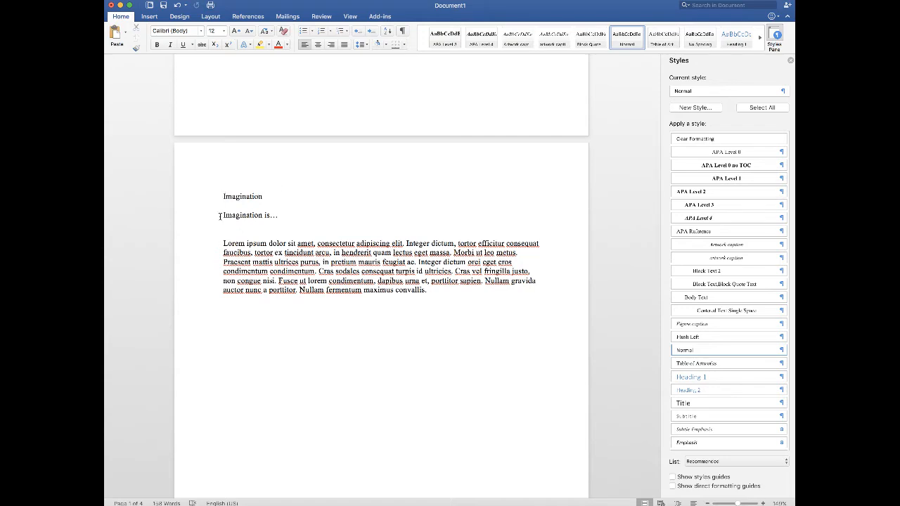
pyautogui.scroll(-1, 282, 232)
pyautogui.scroll(-20, 283, 242)
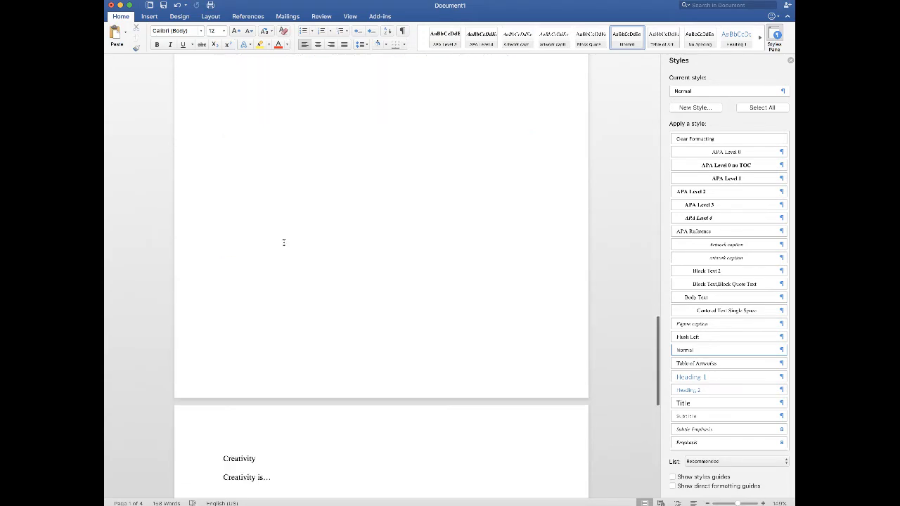
pyautogui.scroll(2, 239, 159)
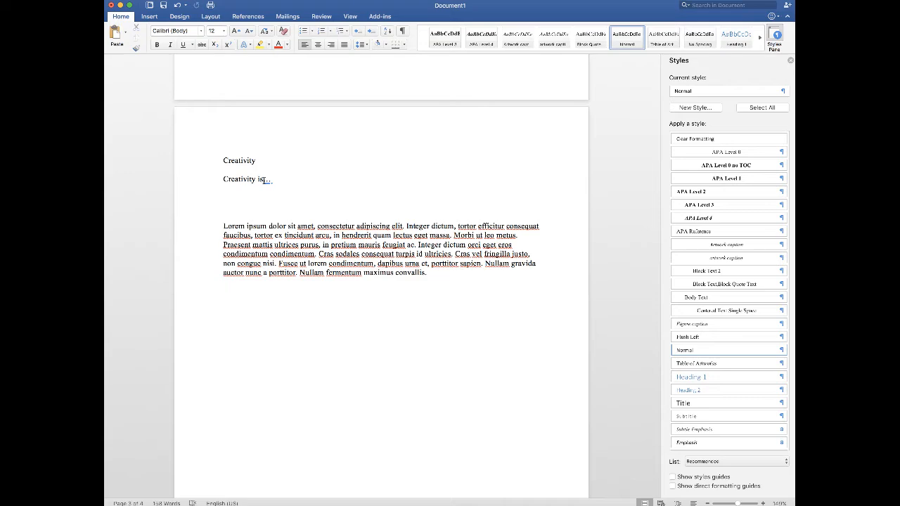
pyautogui.scroll(20, 257, 145)
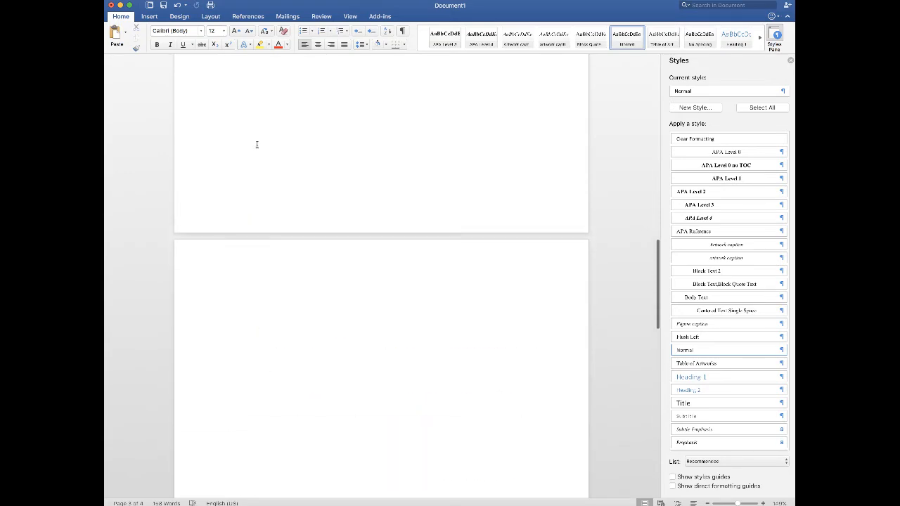
# Step: Apply the APA Level 1 style to the "Imagination" heading on the second page
pyautogui.scroll(5, 256, 145)
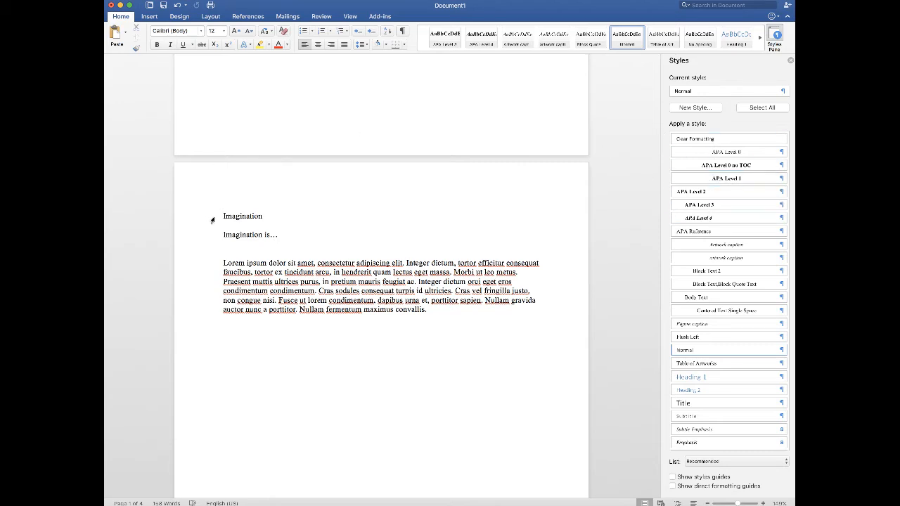
pyautogui.moveTo(223, 216); pyautogui.dragTo(267, 216)
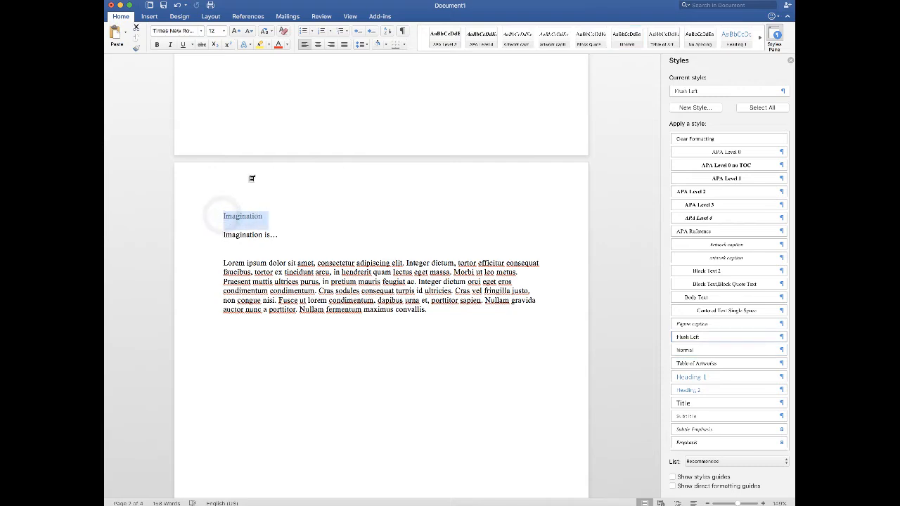
pyautogui.click(734, 181)
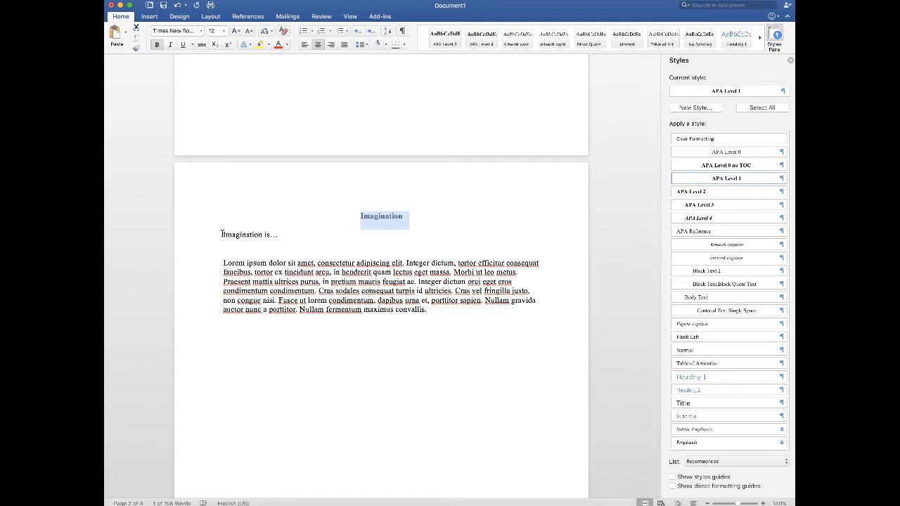
# Step: Apply the APA Level 1 style to the "Creativity" heading on the last page and deselect it
pyautogui.scroll(-10, 222, 233)
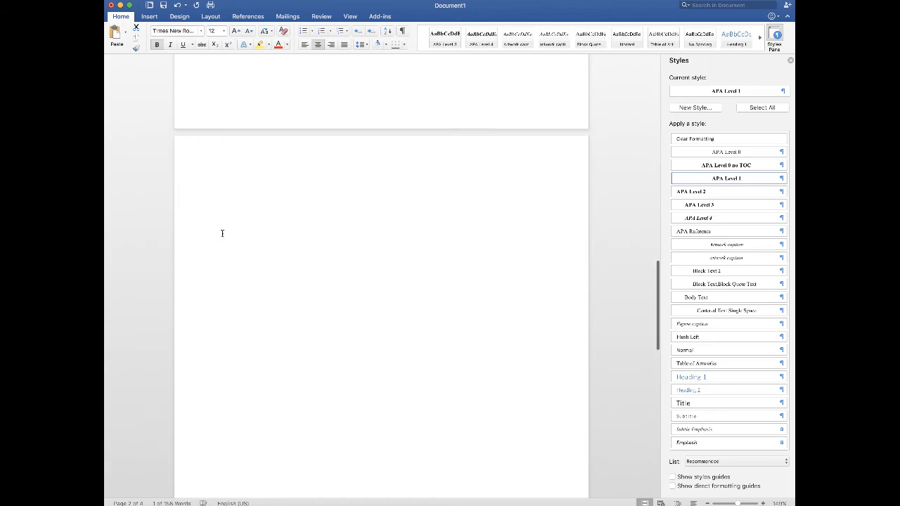
pyautogui.scroll(-10, 223, 233)
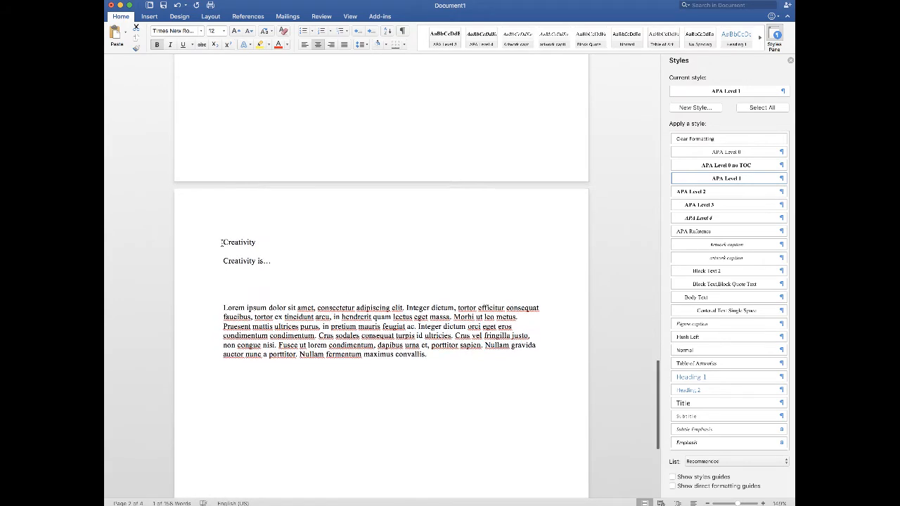
pyautogui.tripleClick(222, 242)
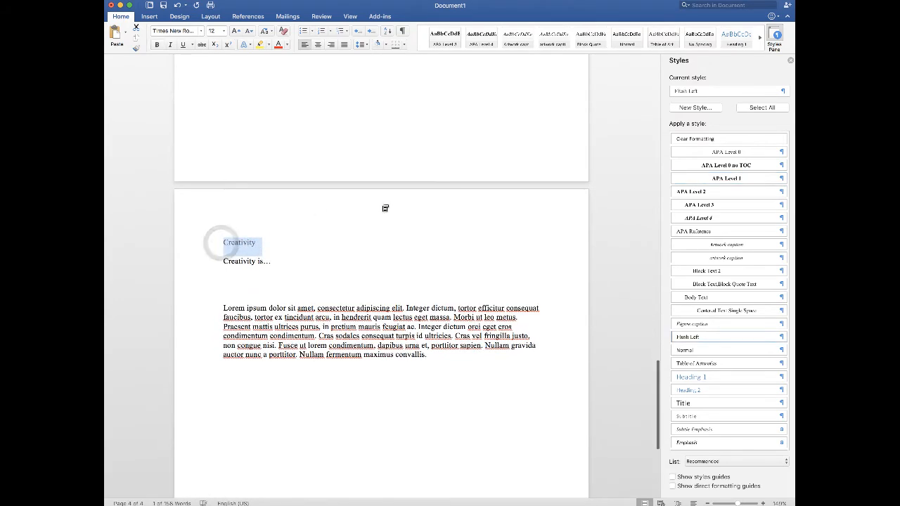
pyautogui.click(725, 179)
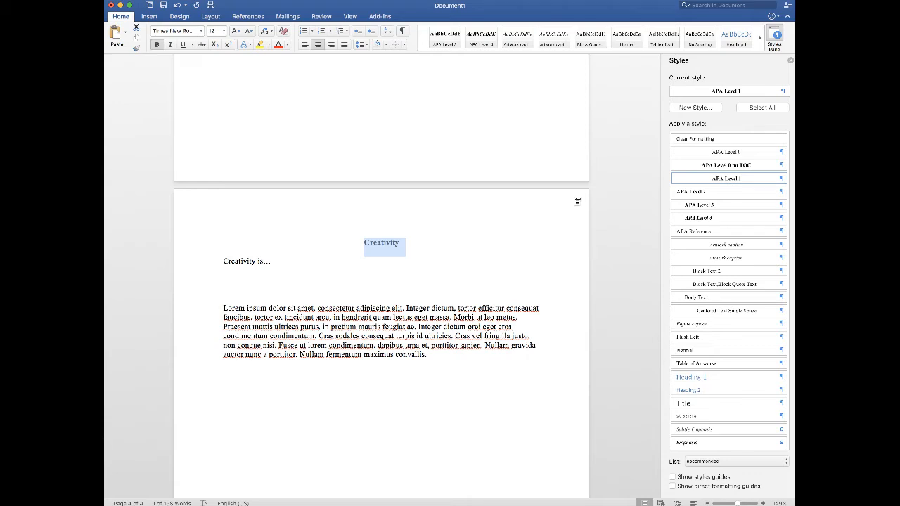
pyautogui.click(486, 222)
# Step: Place the cursor on the blank first page and open the Index and Tables settings for inserting a table of contents
pyautogui.scroll(5, 482, 225)
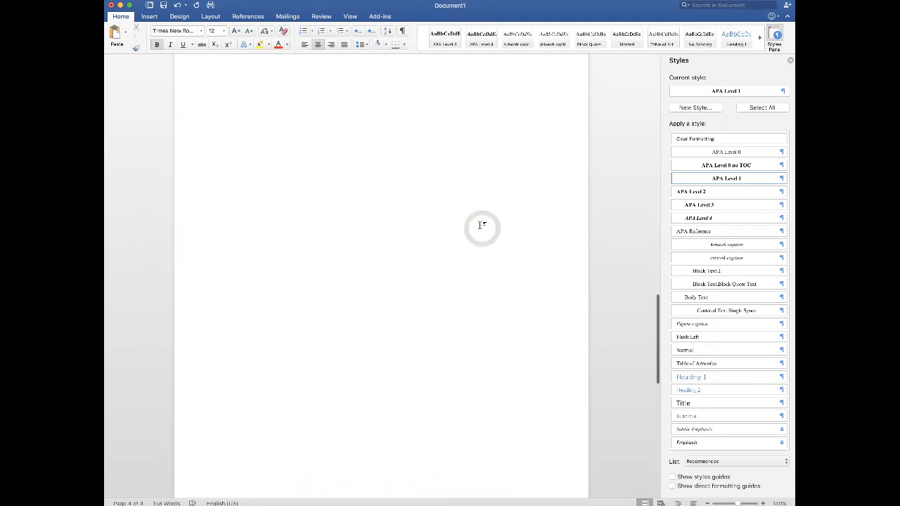
pyautogui.scroll(10, 482, 226)
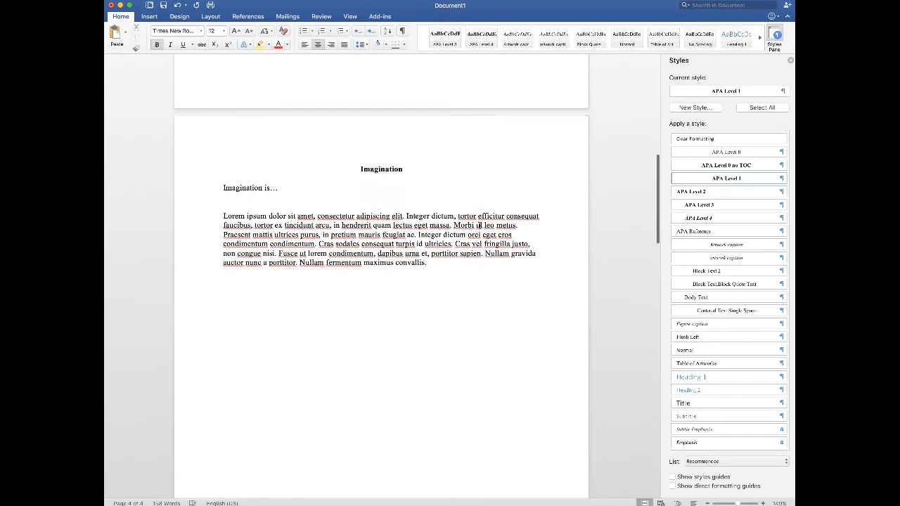
pyautogui.scroll(1, 479, 225)
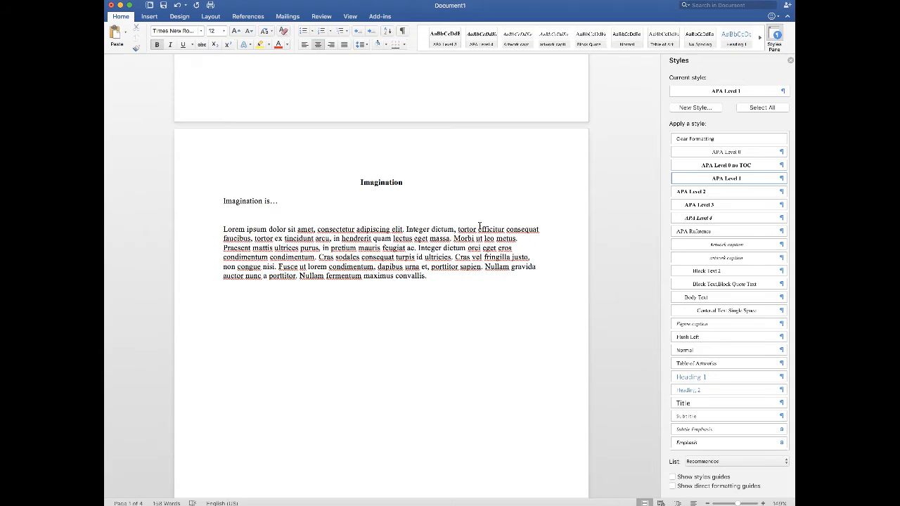
pyautogui.scroll(10, 481, 225)
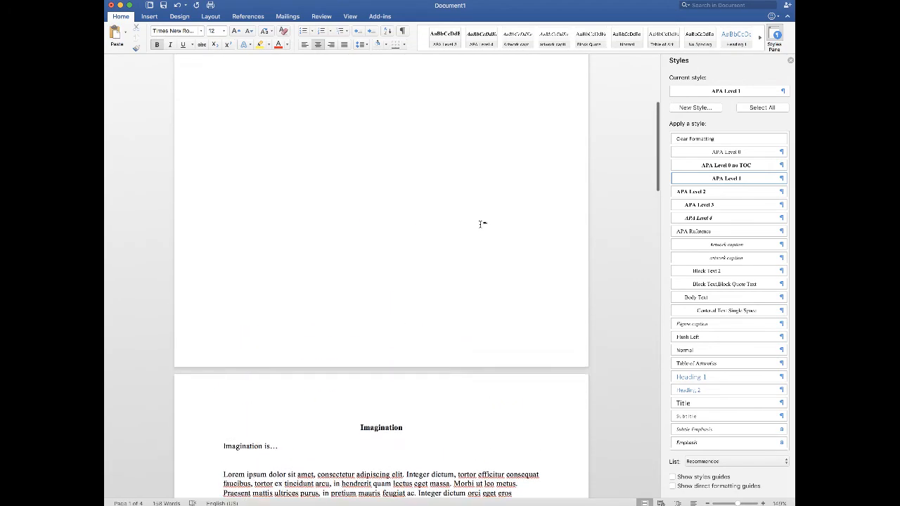
pyautogui.click(268, 138)
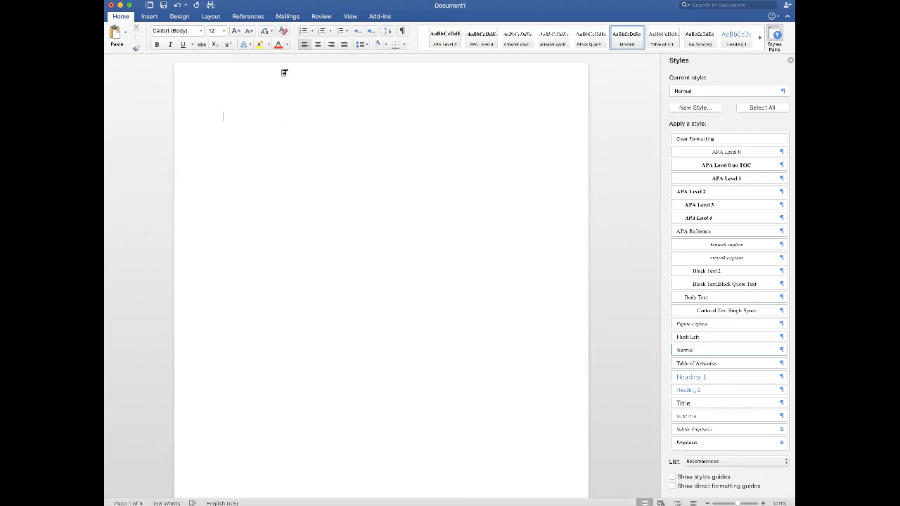
pyautogui.click(126, 0)
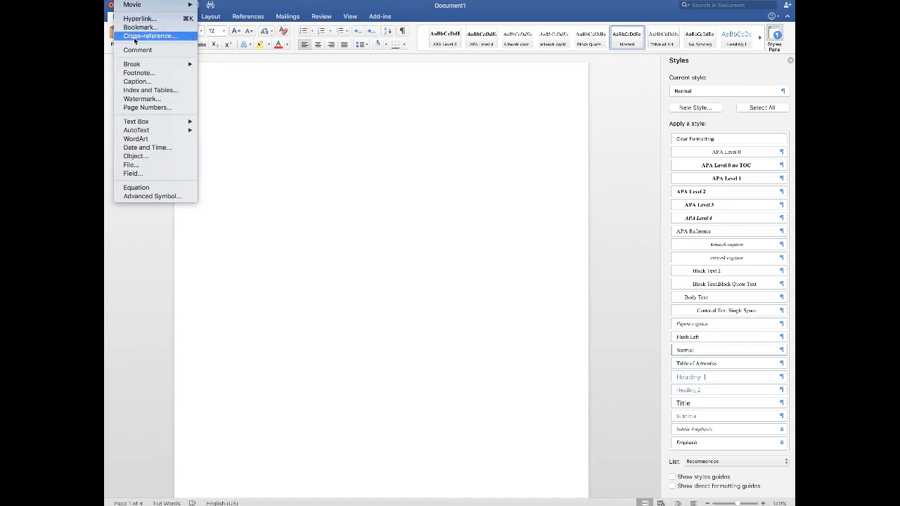
pyautogui.click(137, 92)
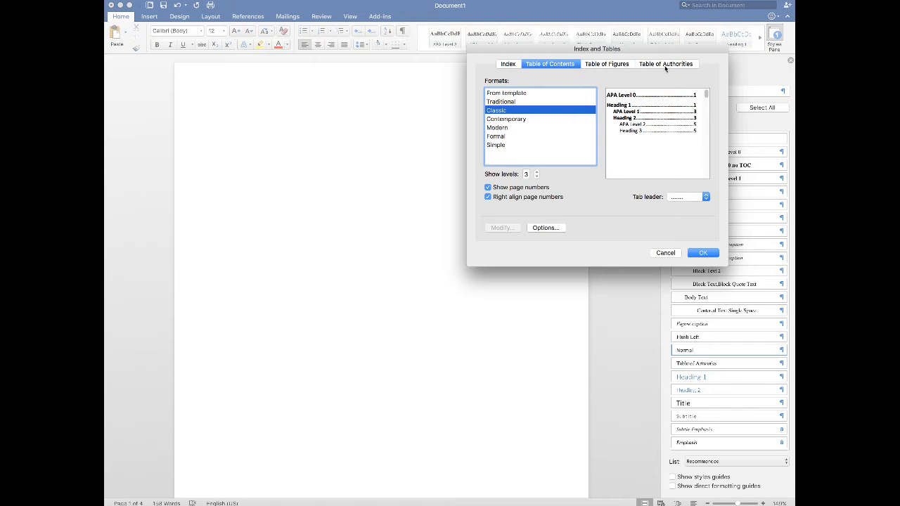
# Step: Compare the available table of contents formats and insert the table in the Classic format with three levels and right-aligned page numbers
pyautogui.click(510, 66)
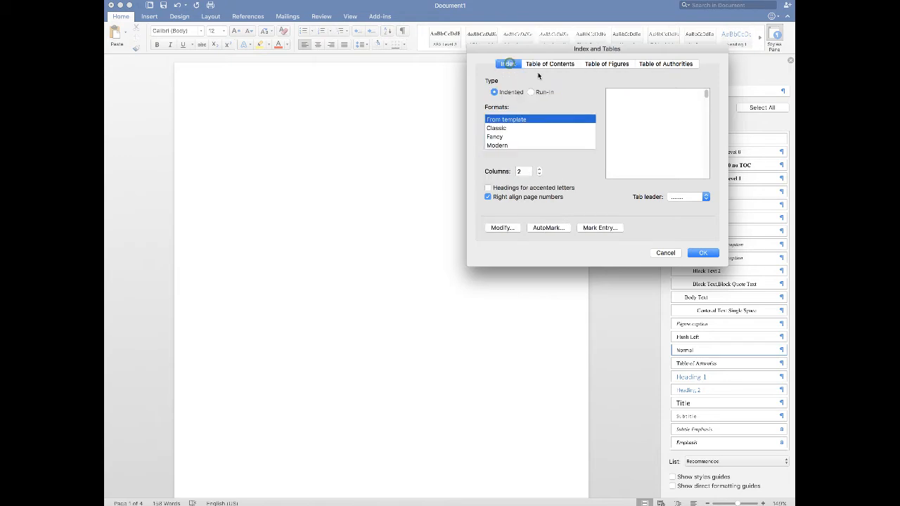
pyautogui.click(547, 64)
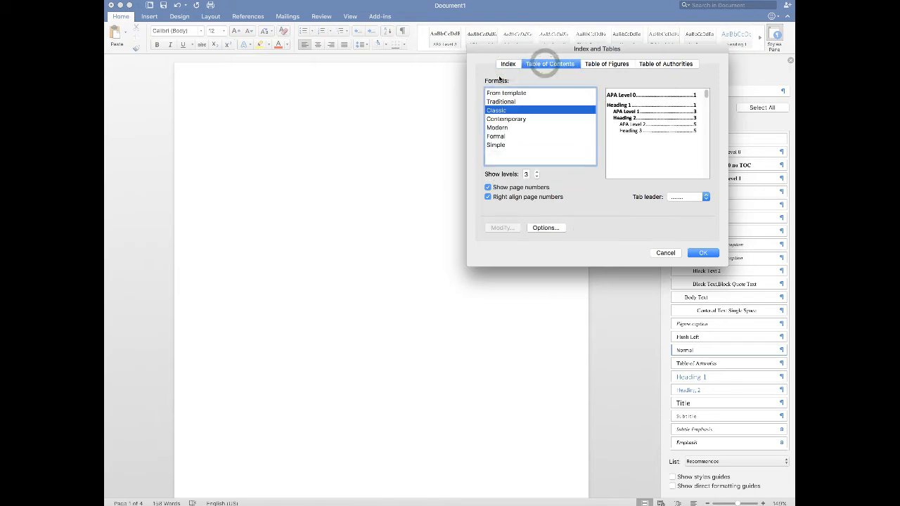
pyautogui.click(499, 119)
pyautogui.click(497, 128)
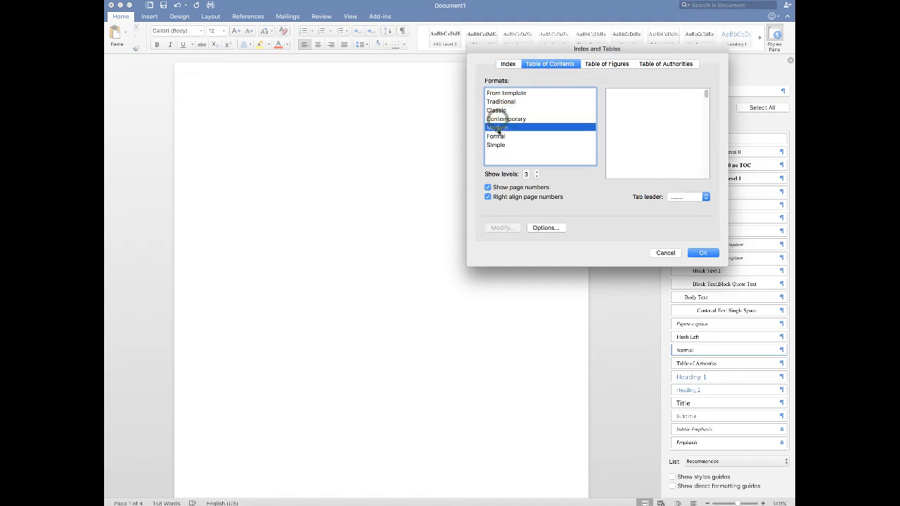
pyautogui.click(495, 136)
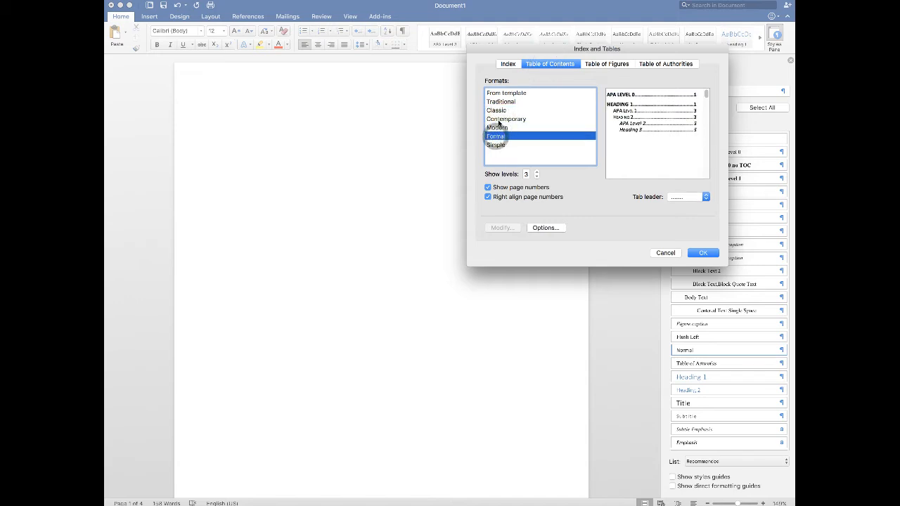
pyautogui.click(498, 118)
pyautogui.click(496, 110)
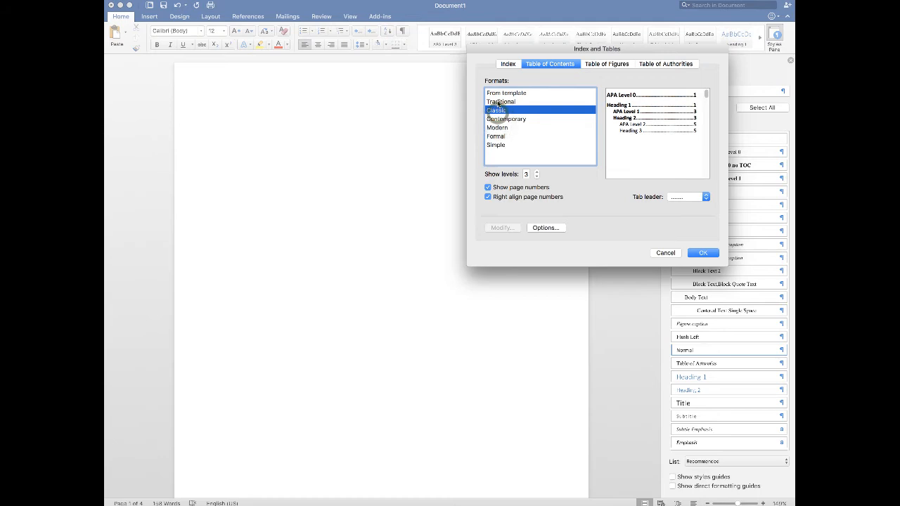
pyautogui.click(497, 102)
pyautogui.click(497, 110)
pyautogui.click(701, 251)
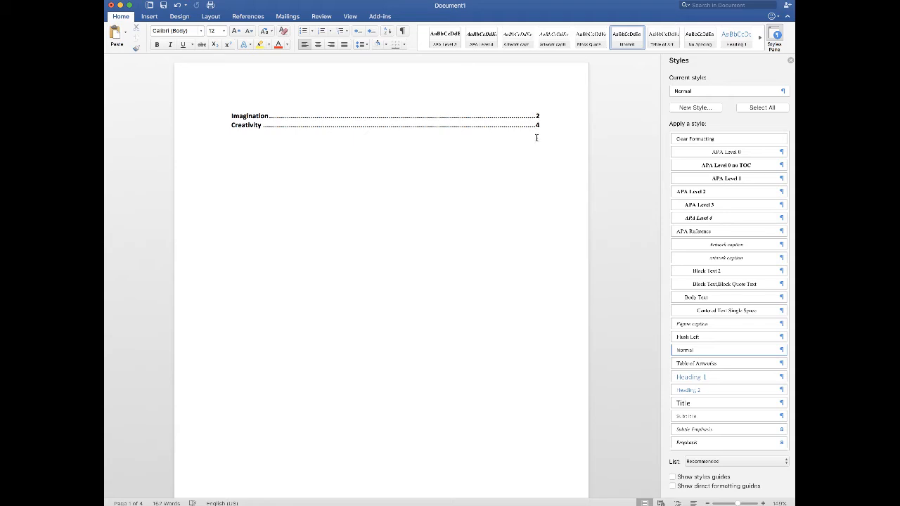
# Step: Follow the Creativity entry's page number in the table of contents to its section and examine that page
pyautogui.click(537, 125)
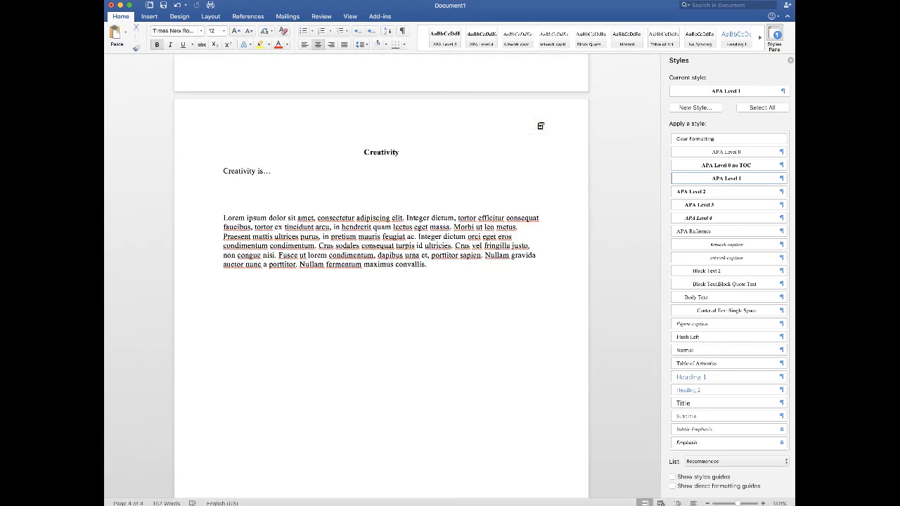
pyautogui.scroll(10, 541, 126)
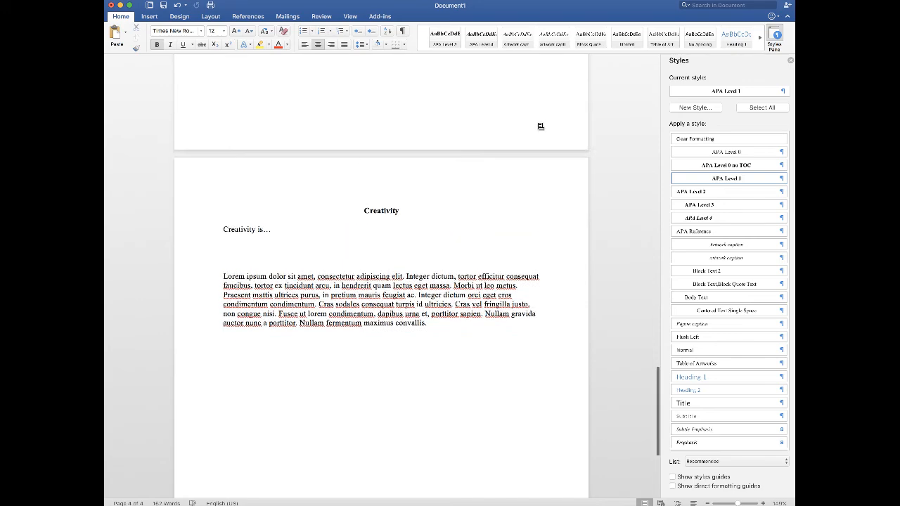
pyautogui.scroll(-5, 539, 121)
# Step: Apply the APA Level 2 style to the "Imagination is…" line under the Imagination heading
pyautogui.scroll(3, 539, 123)
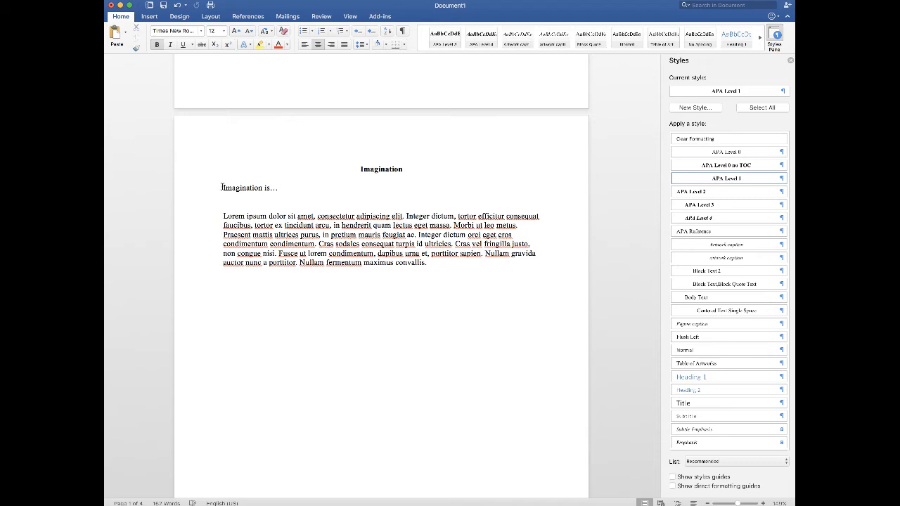
pyautogui.moveTo(221, 187); pyautogui.dragTo(279, 190)
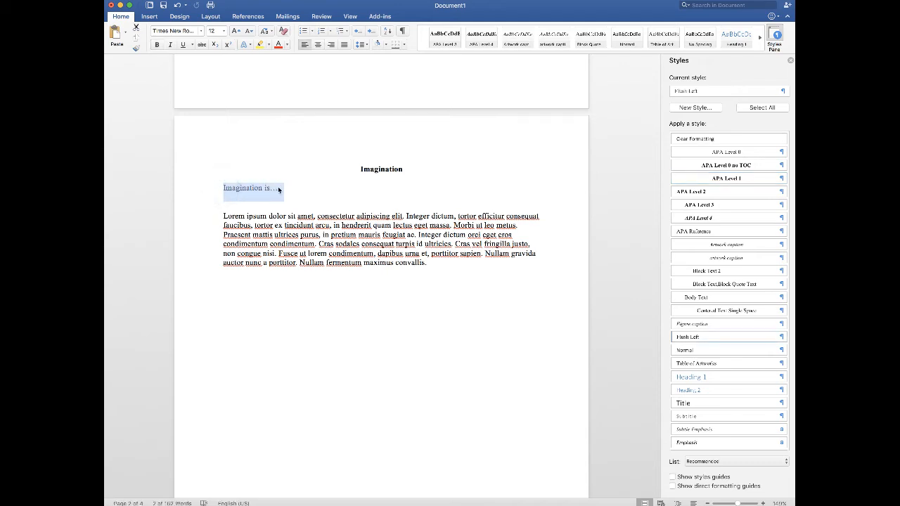
pyautogui.click(700, 192)
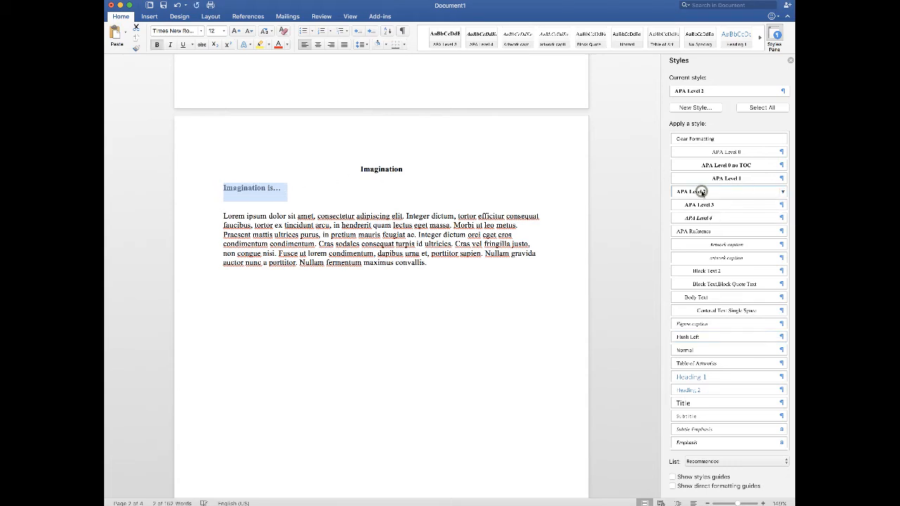
# Step: Apply the APA Level 2 style to the "Creativity is…" line under the Creativity heading on the last page
pyautogui.scroll(-15, 409, 213)
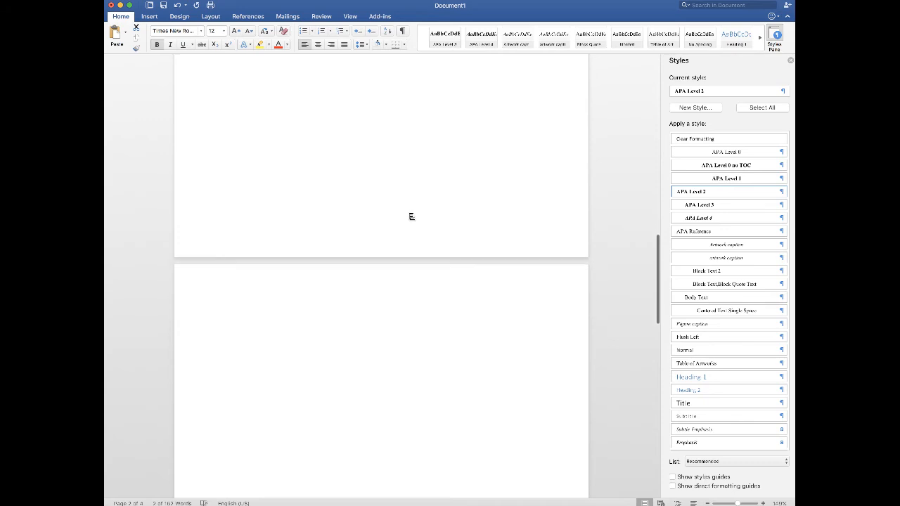
pyautogui.scroll(-5, 410, 213)
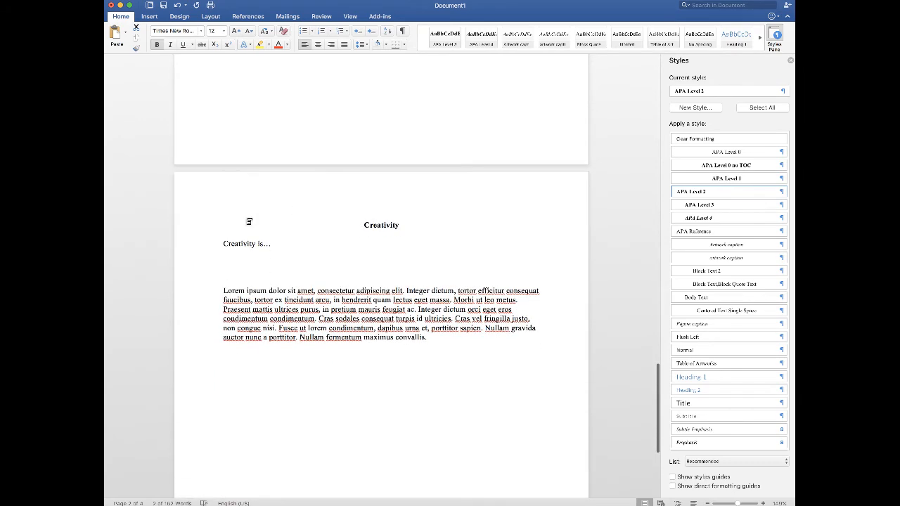
pyautogui.click(222, 244)
pyautogui.moveTo(222, 243); pyautogui.dragTo(277, 246)
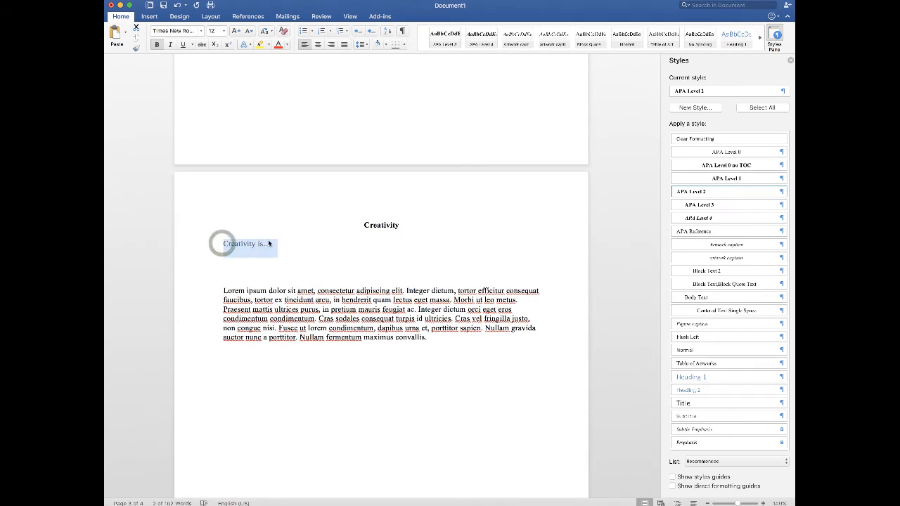
pyautogui.click(698, 192)
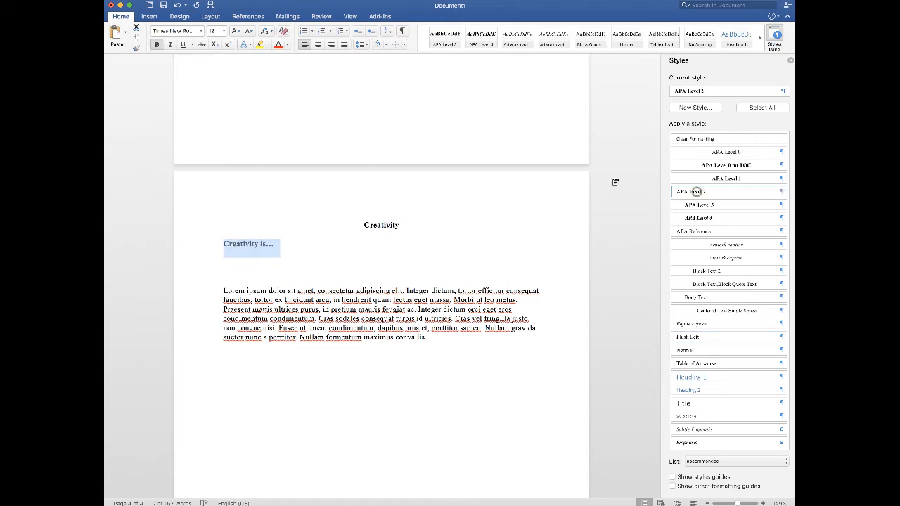
# Step: Update the entire table of contents on the first page to include the new subheadings, and deselect it
pyautogui.scroll(4, 404, 169)
pyautogui.scroll(15, 404, 166)
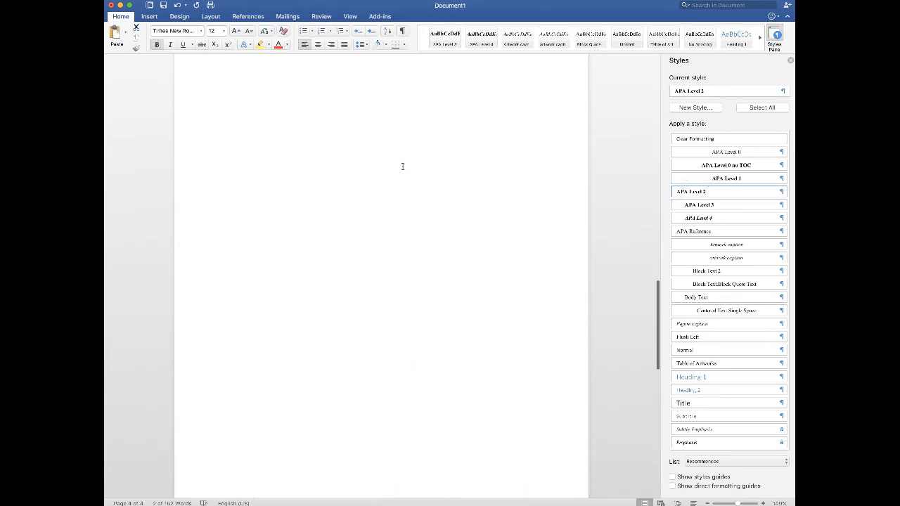
pyautogui.click(352, 185)
pyautogui.rightClick(254, 126)
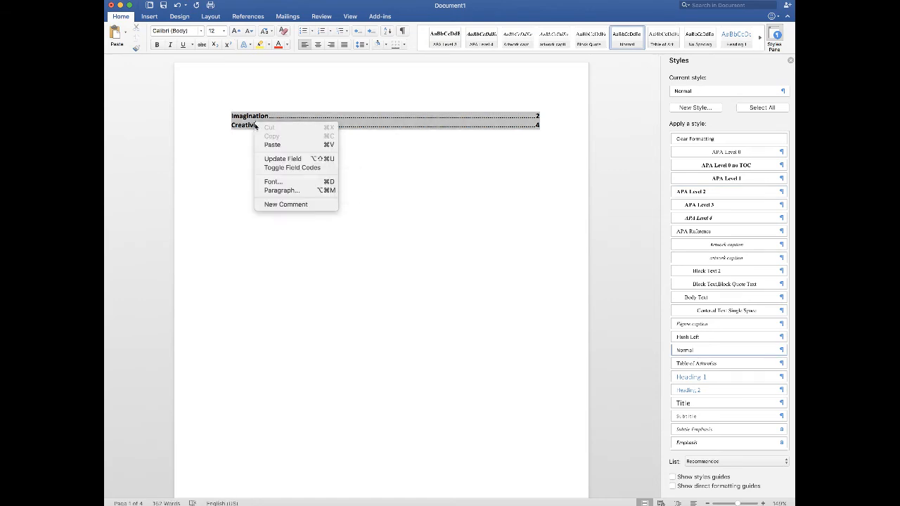
pyautogui.click(287, 161)
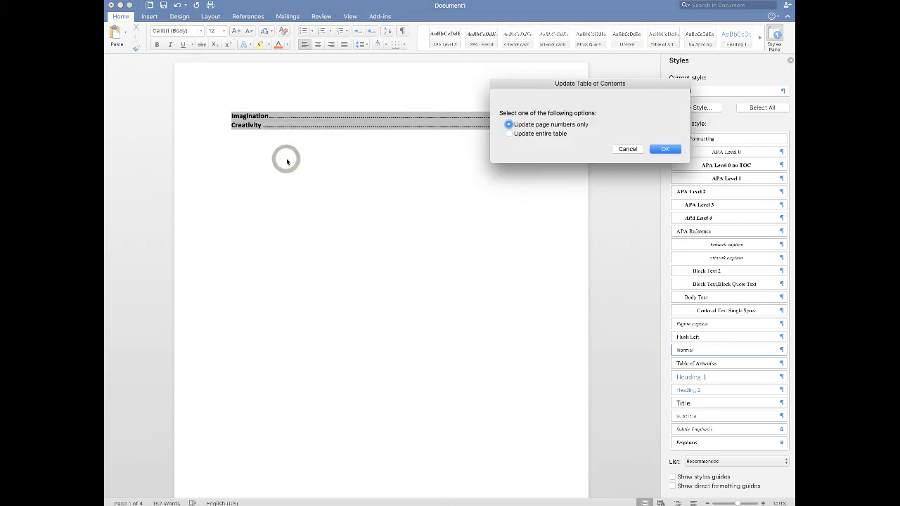
pyautogui.click(509, 133)
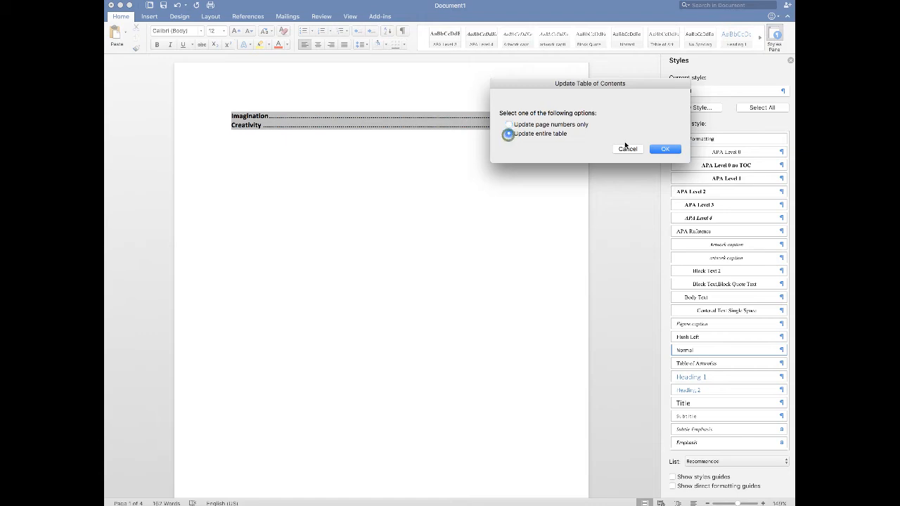
pyautogui.click(664, 149)
pyautogui.click(385, 256)
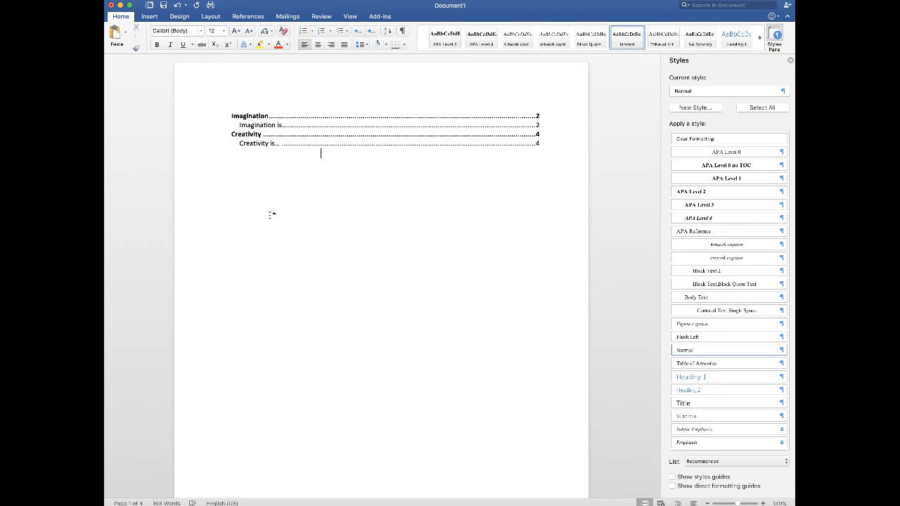
pyautogui.click(376, 245)
# Step: Add right-aligned page numbers in the document's footer, without showing the number on the first page
pyautogui.scroll(-2, 340, 192)
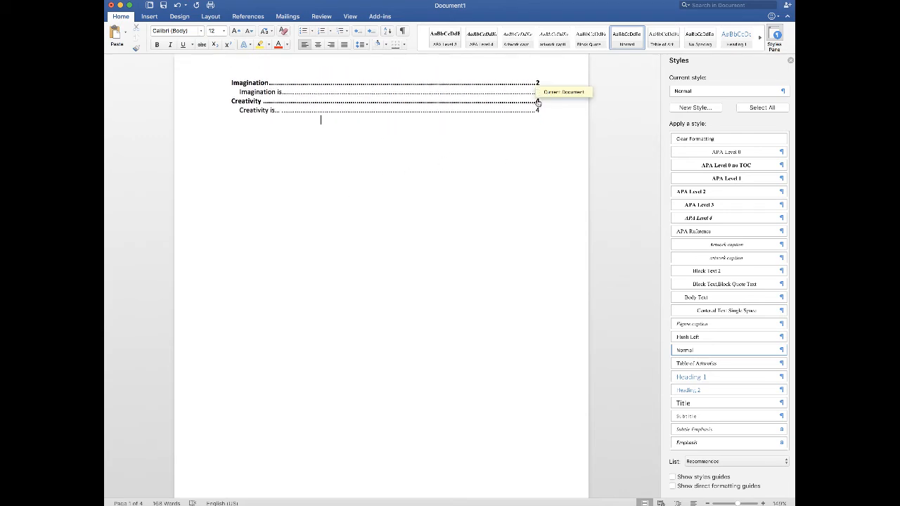
pyautogui.scroll(-15, 502, 216)
pyautogui.scroll(-5, 502, 216)
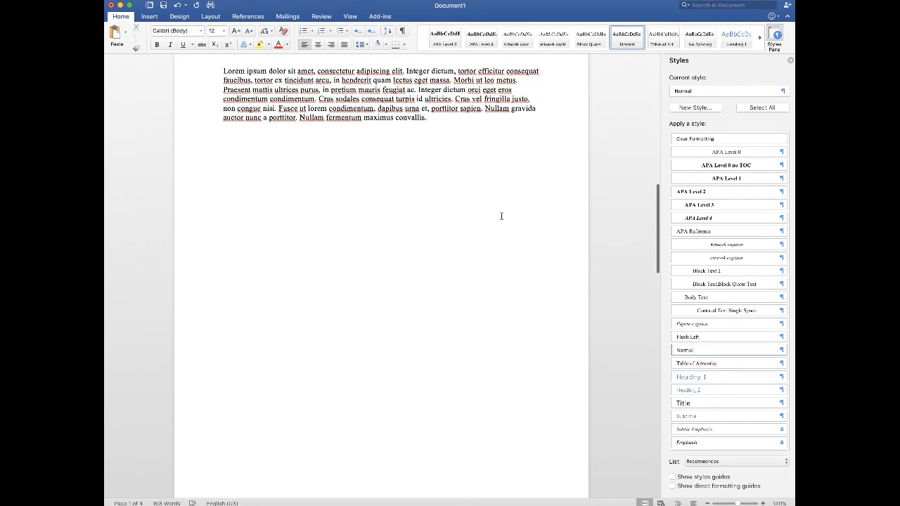
pyautogui.scroll(15, 502, 216)
pyautogui.click(353, 218)
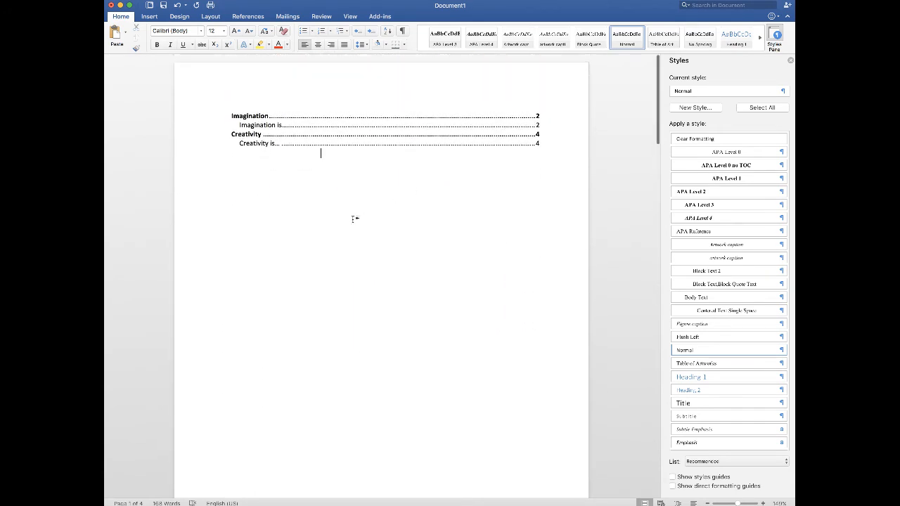
pyautogui.click(126, 1)
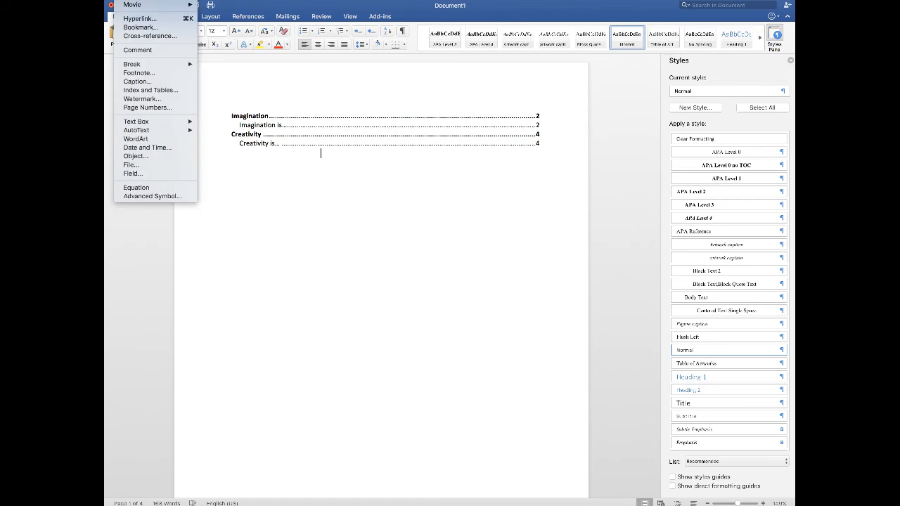
pyautogui.click(149, 107)
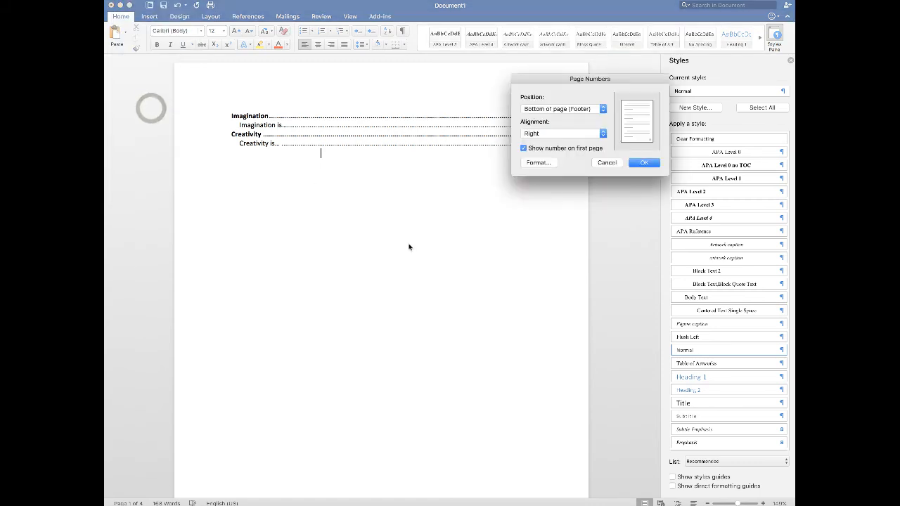
pyautogui.click(523, 148)
pyautogui.click(646, 163)
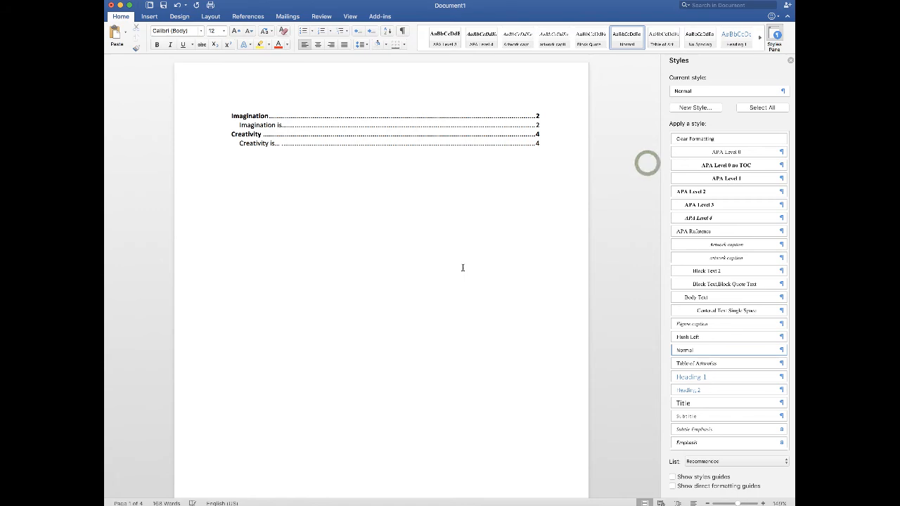
# Step: Look through the pages to check the footer page numbers from the second page to the end of the document
pyautogui.scroll(-15, 462, 268)
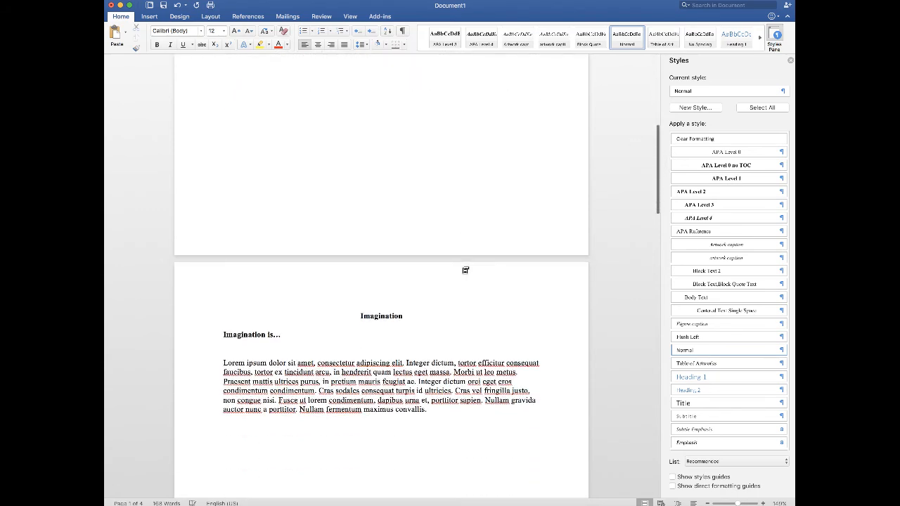
pyautogui.scroll(-10, 462, 268)
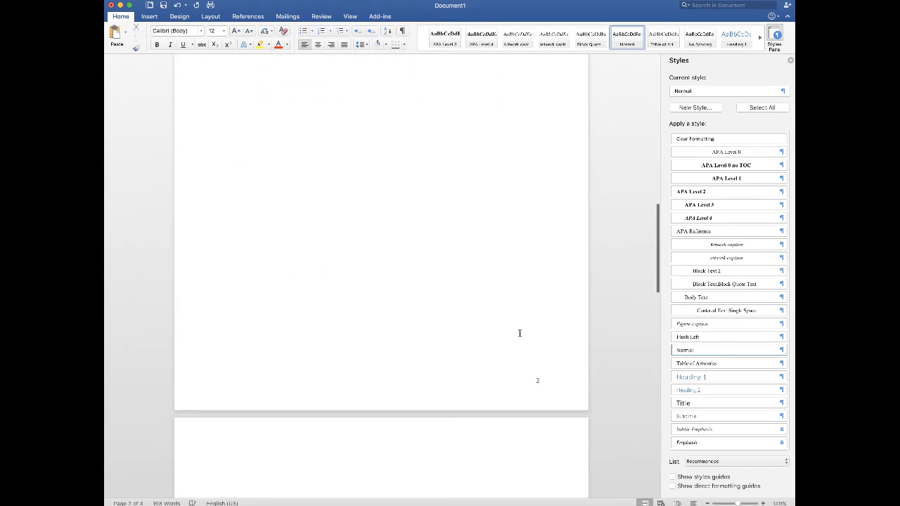
pyautogui.scroll(-10, 539, 380)
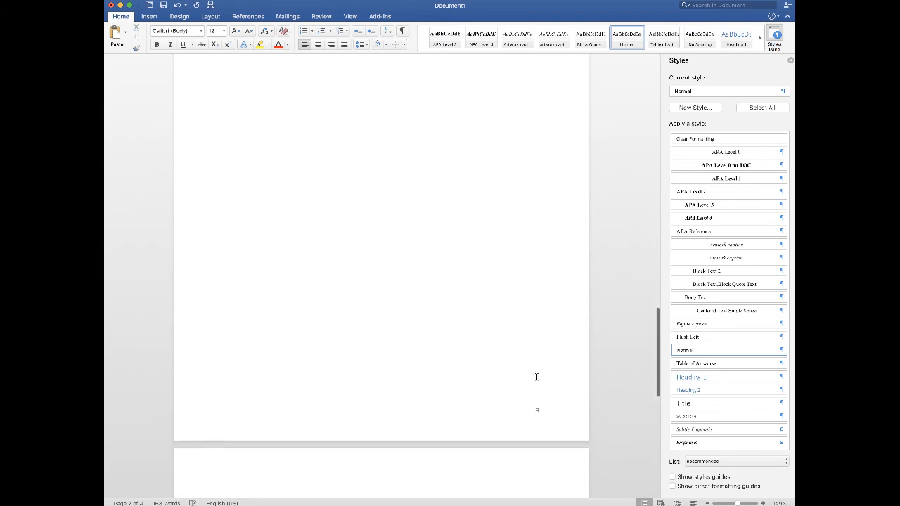
pyautogui.scroll(10, 490, 363)
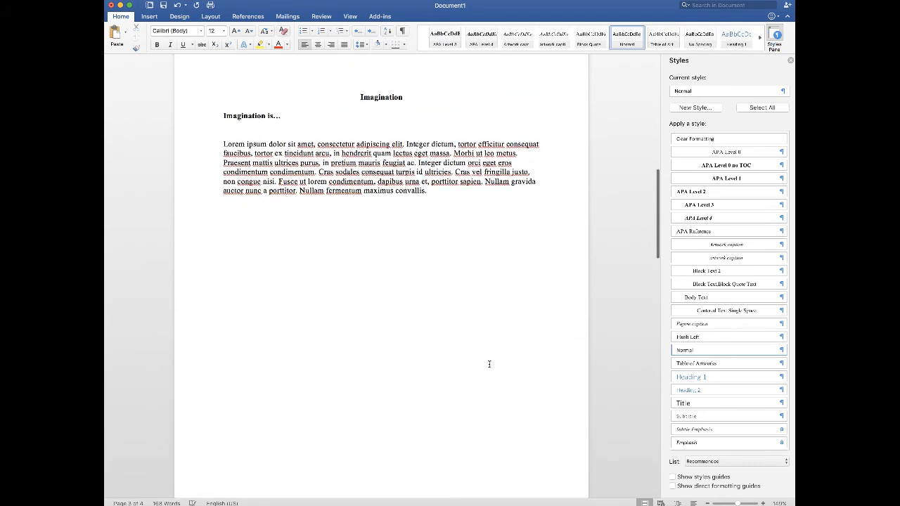
pyautogui.scroll(-10, 489, 364)
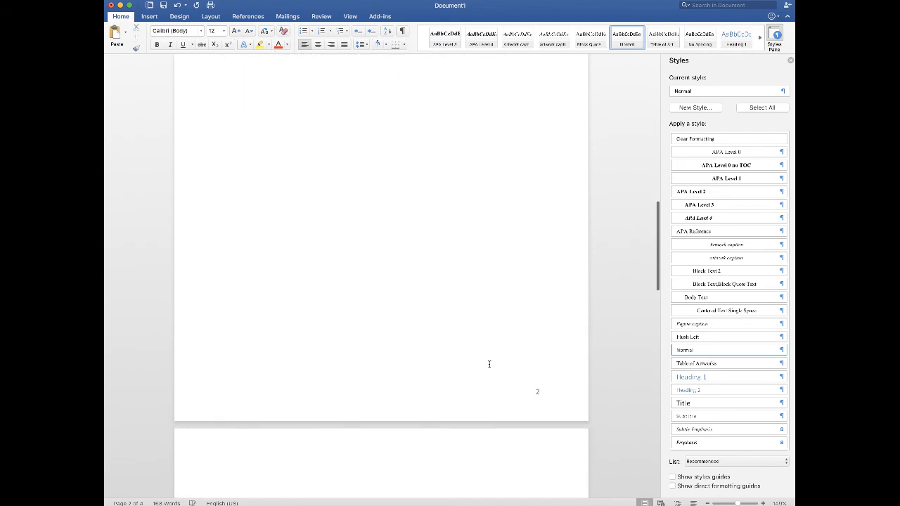
pyautogui.scroll(-12, 489, 364)
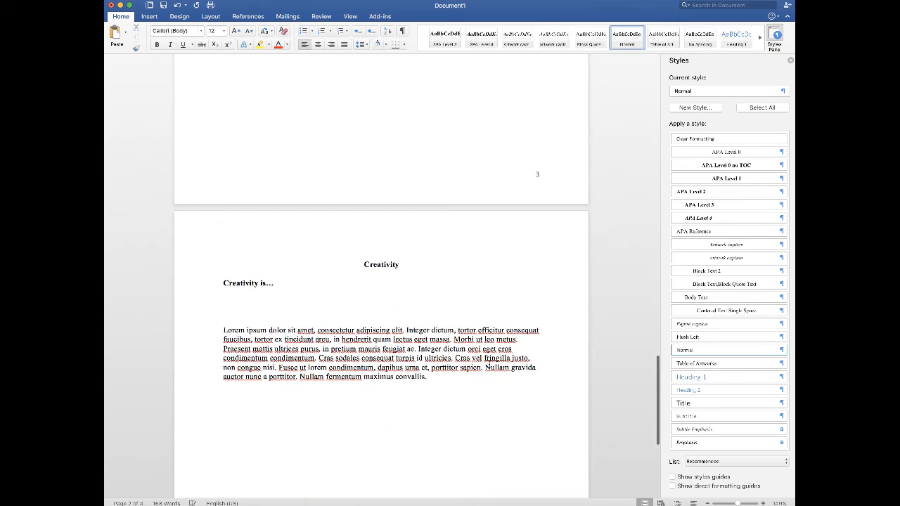
pyautogui.scroll(-2, 489, 364)
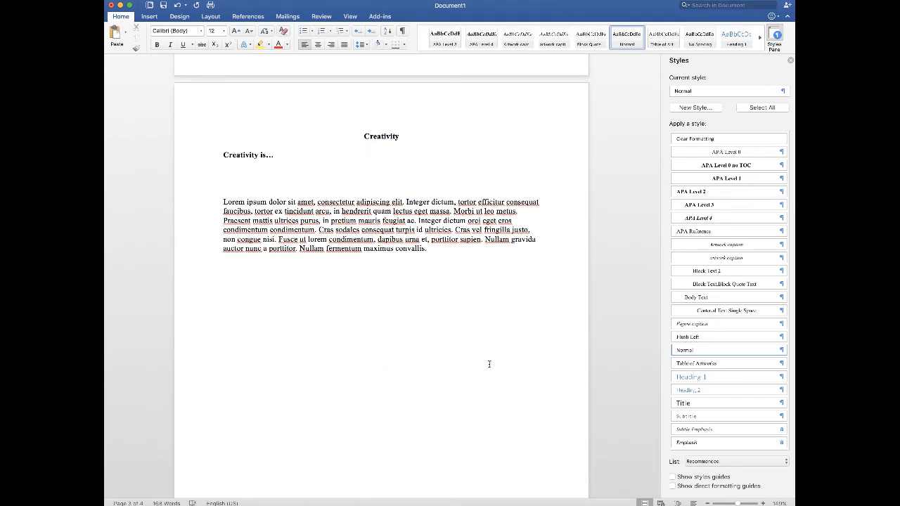
pyautogui.scroll(-3, 490, 363)
pyautogui.scroll(-10, 489, 364)
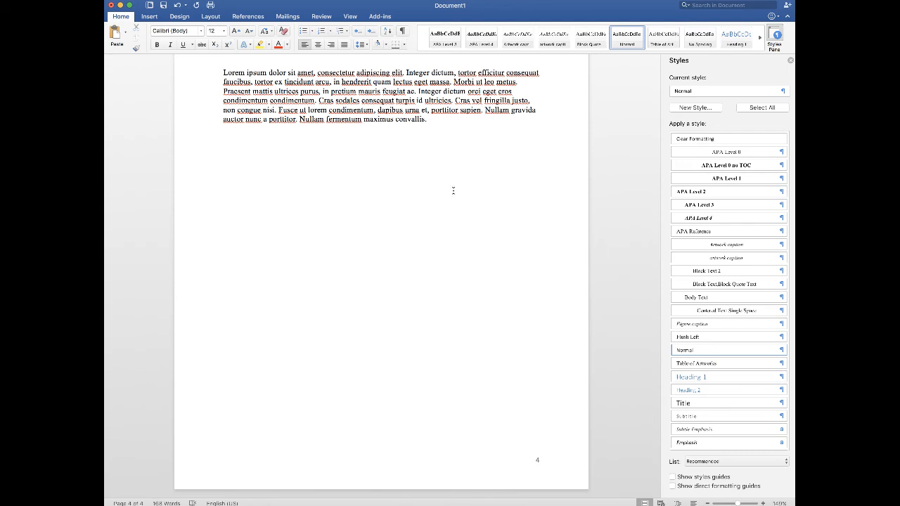
# Step: Add blank lines below the last paragraph on page 4 and enter "Back to top" on the page's last line
pyautogui.click(439, 127)
pyautogui.press('Return')
pyautogui.press('Return')
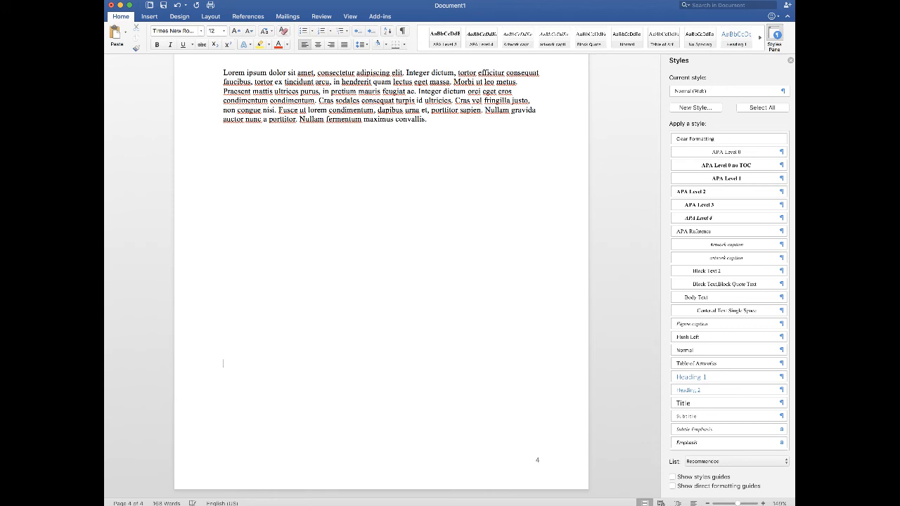
pyautogui.press('Return')
pyautogui.press('Return')
pyautogui.press('Return')
pyautogui.press('Return')
pyautogui.press('Return')
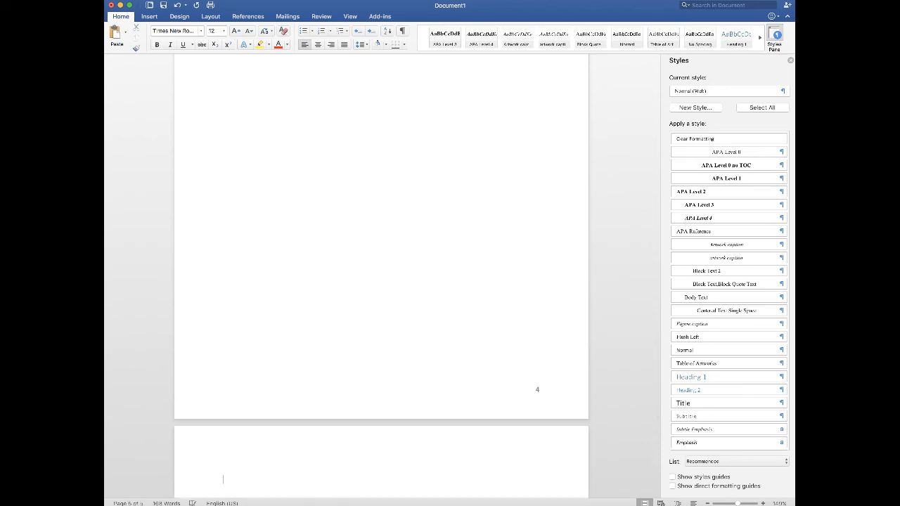
pyautogui.press('Up')
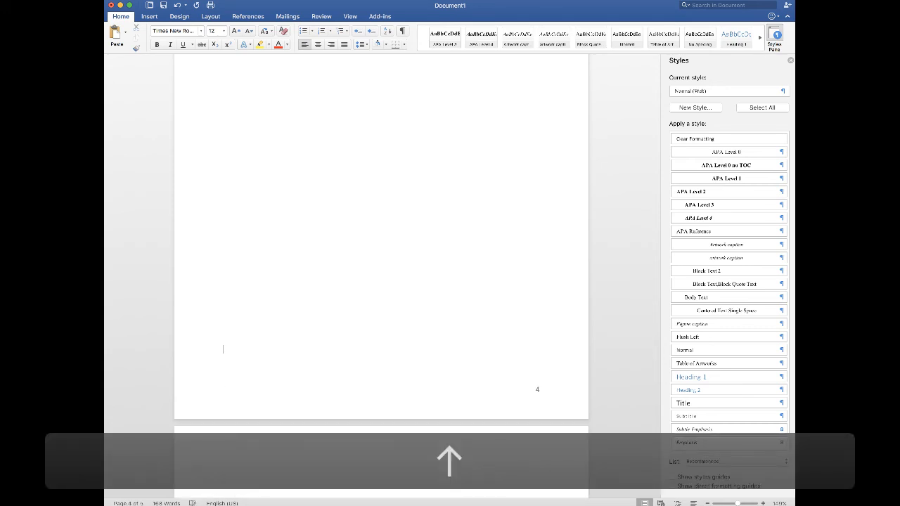
pyautogui.write('Back to ')
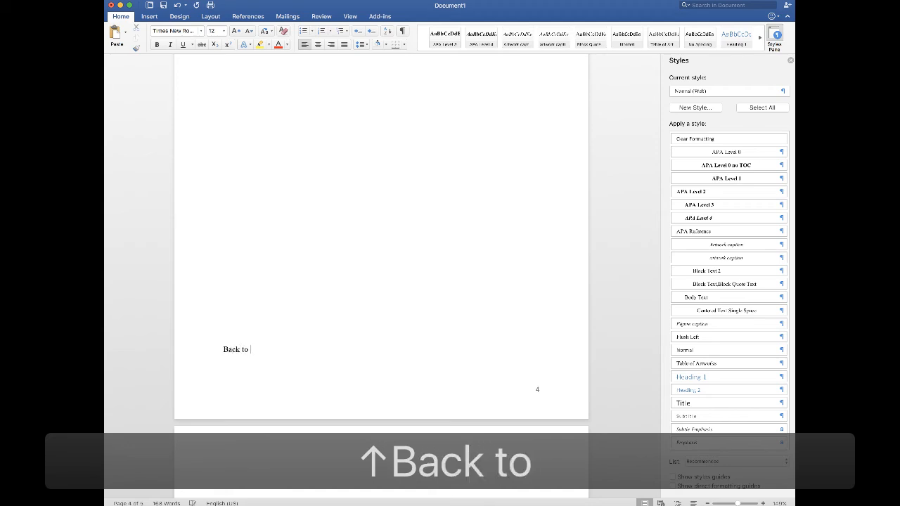
pyautogui.write('top')
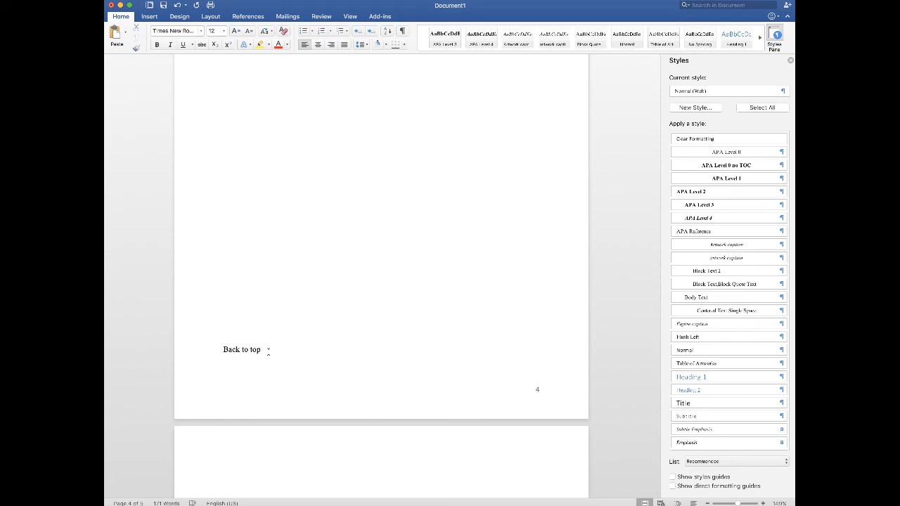
# Step: Hyperlink the "Back to top" text to Top of the Document within this document, and follow the link to test it
pyautogui.tripleClick(224, 350)
pyautogui.rightClick(250, 353)
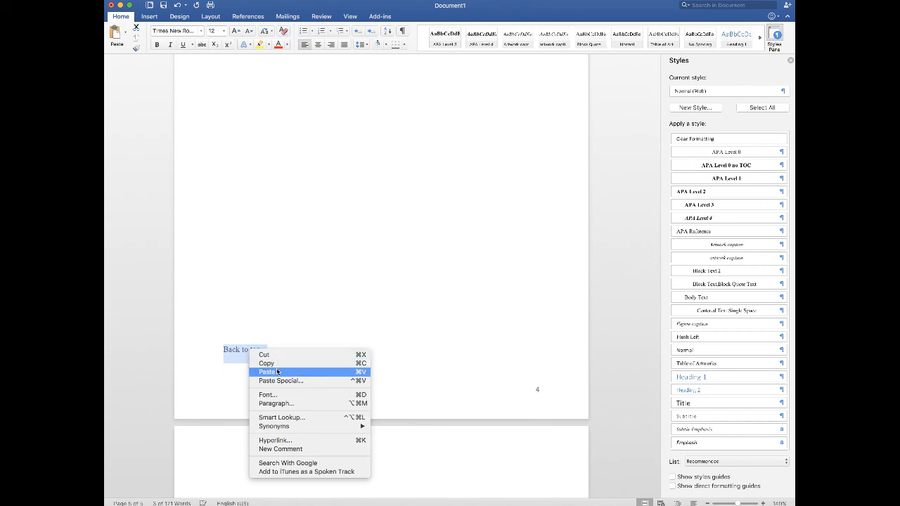
pyautogui.click(280, 442)
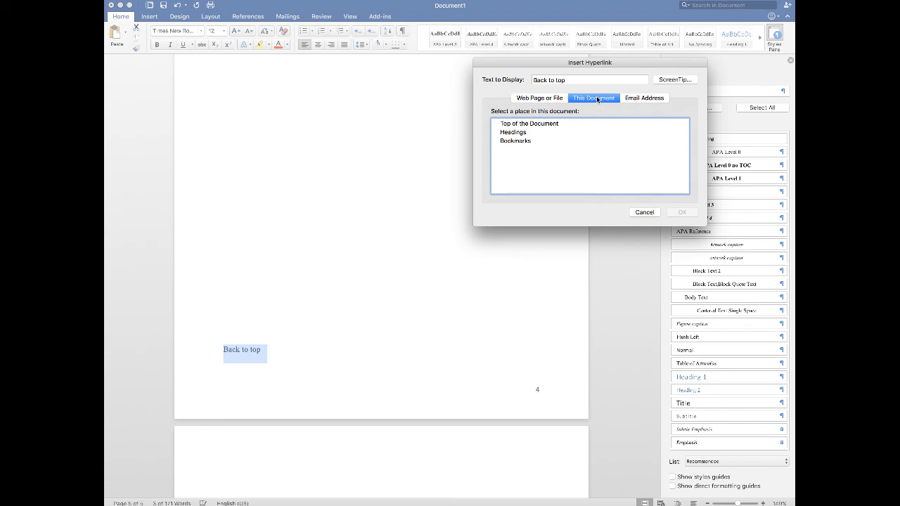
pyautogui.click(541, 125)
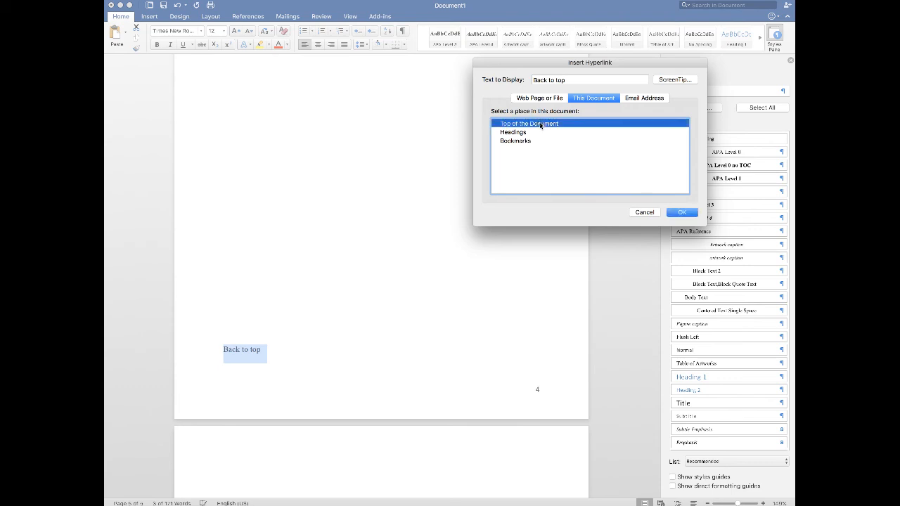
pyautogui.click(681, 212)
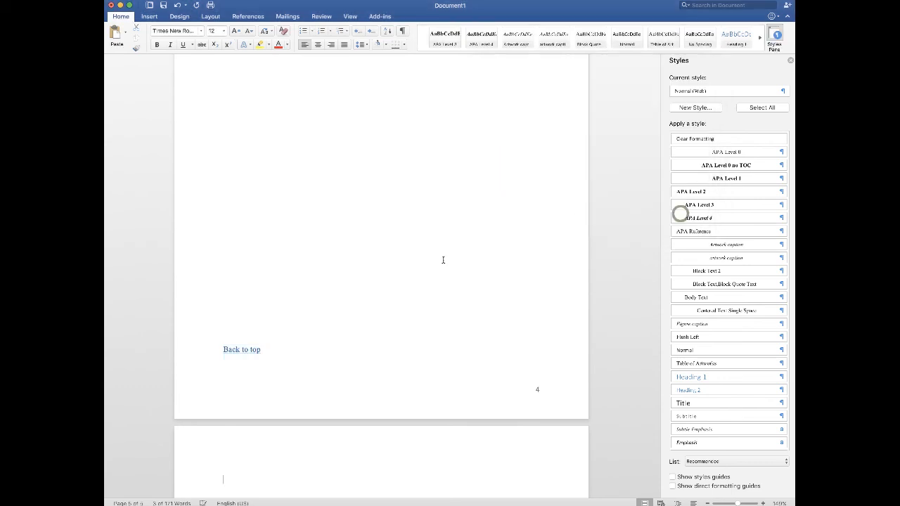
pyautogui.click(239, 350)
pyautogui.click(239, 350)
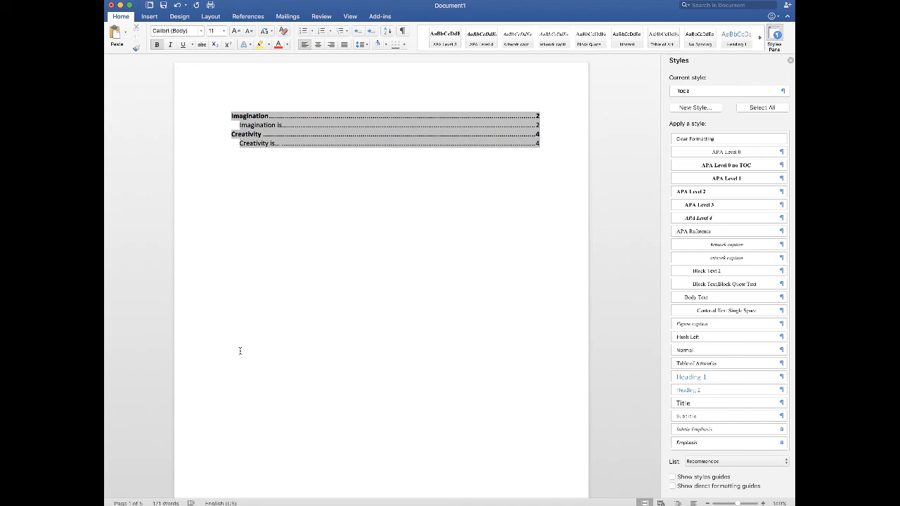
# Step: Look through the pages between the table of contents and the Creativity section to review their layout and headings
pyautogui.scroll(-10, 278, 243)
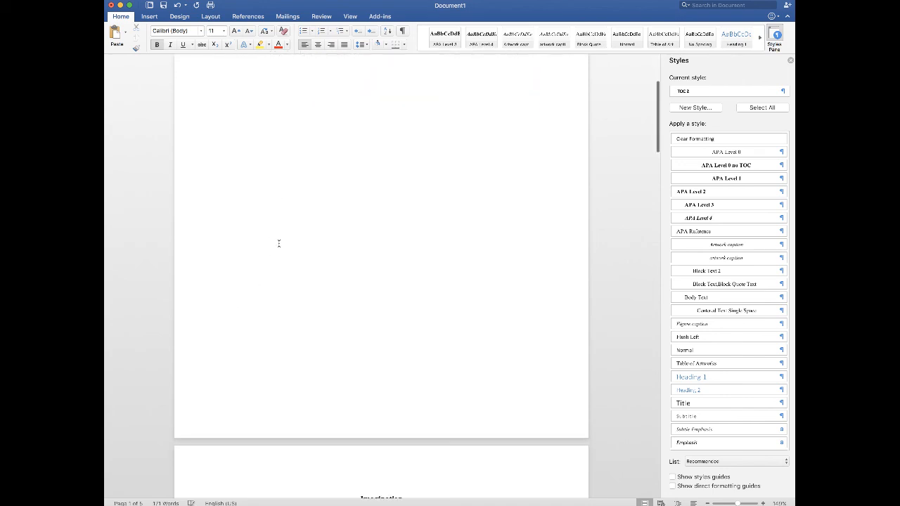
pyautogui.scroll(-15, 279, 243)
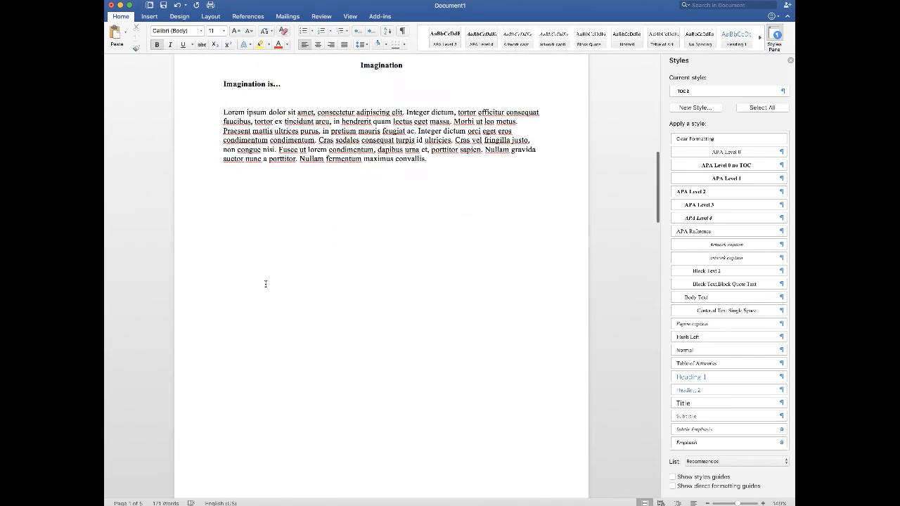
pyautogui.scroll(-12, 266, 284)
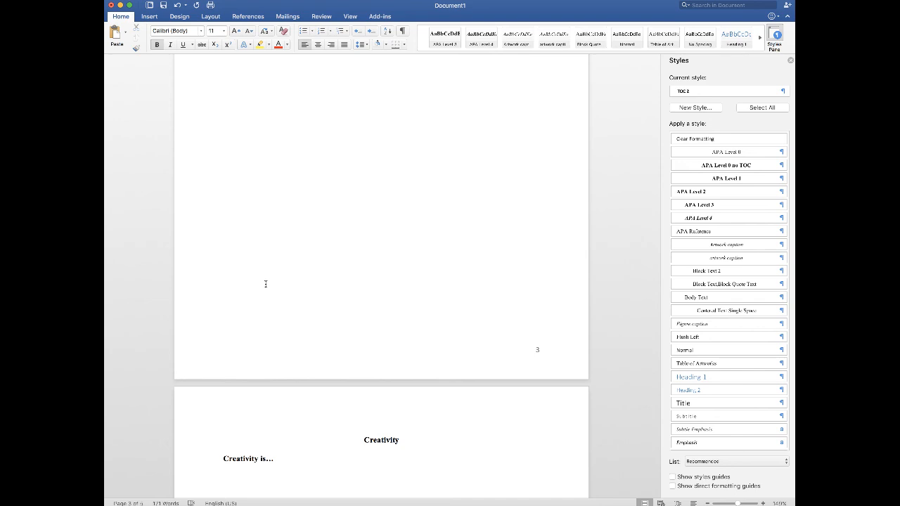
pyautogui.scroll(10, 284, 171)
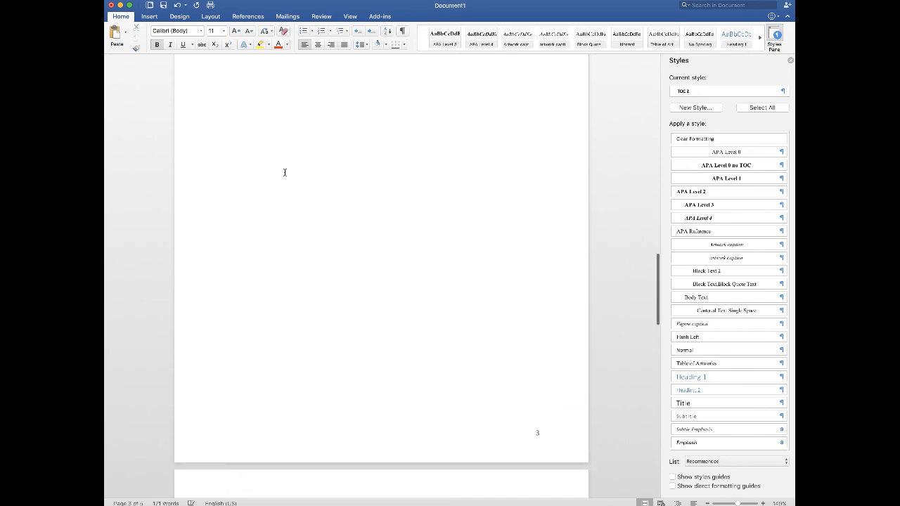
pyautogui.scroll(10, 285, 172)
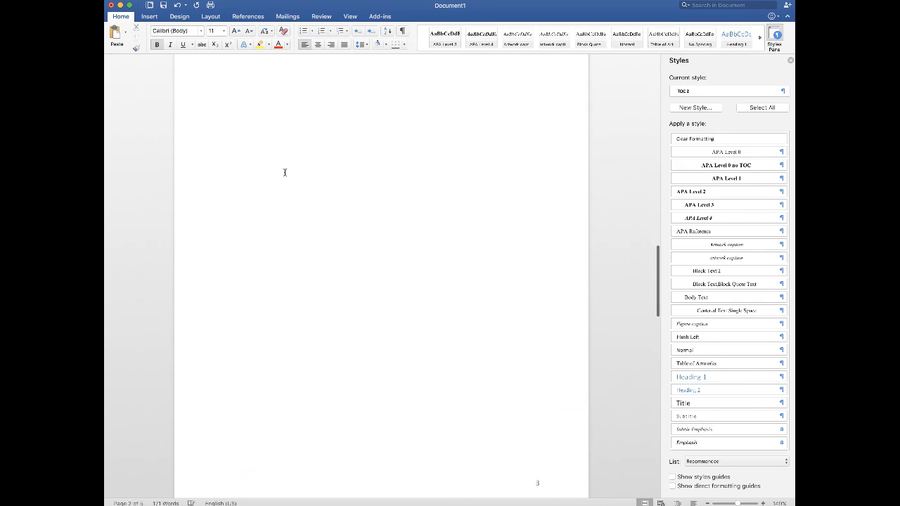
pyautogui.scroll(4, 284, 172)
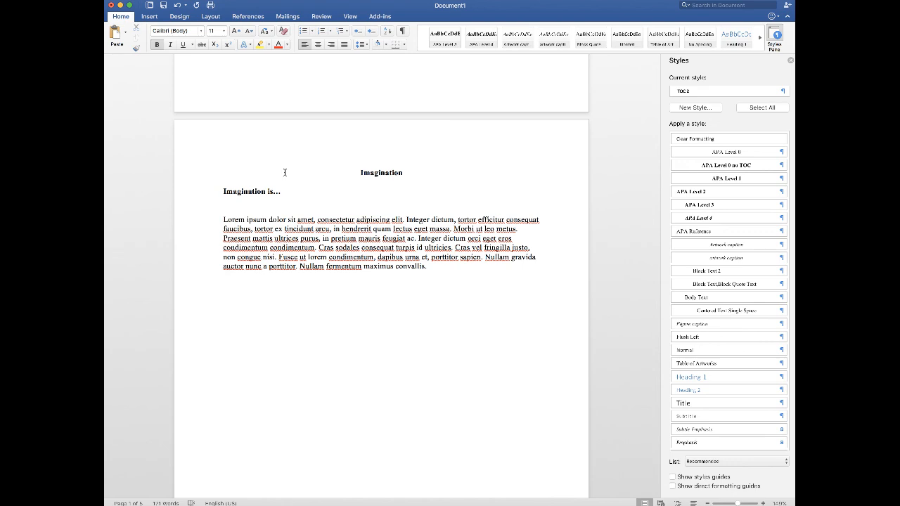
pyautogui.scroll(-5, 284, 172)
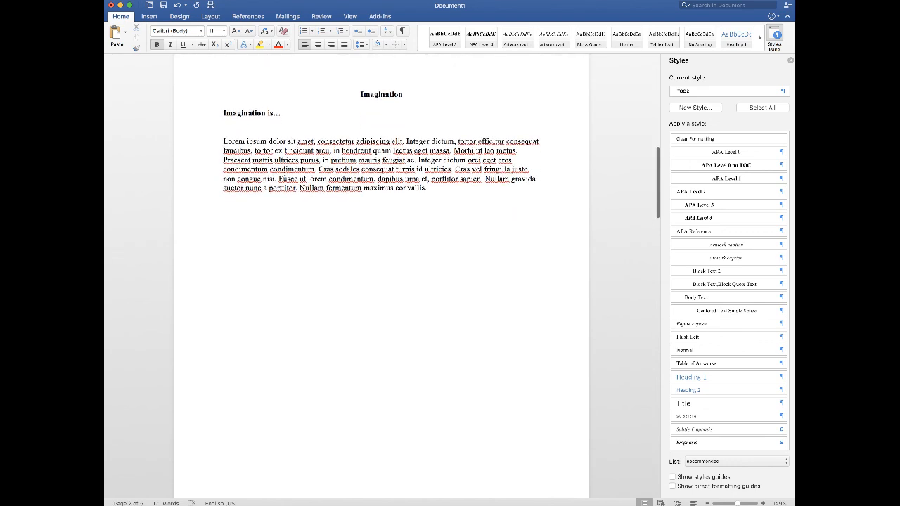
pyautogui.scroll(-15, 285, 173)
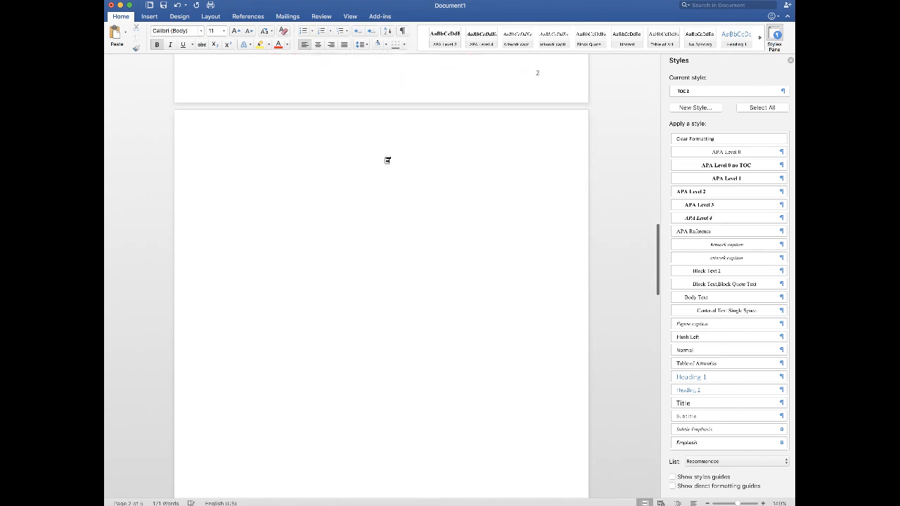